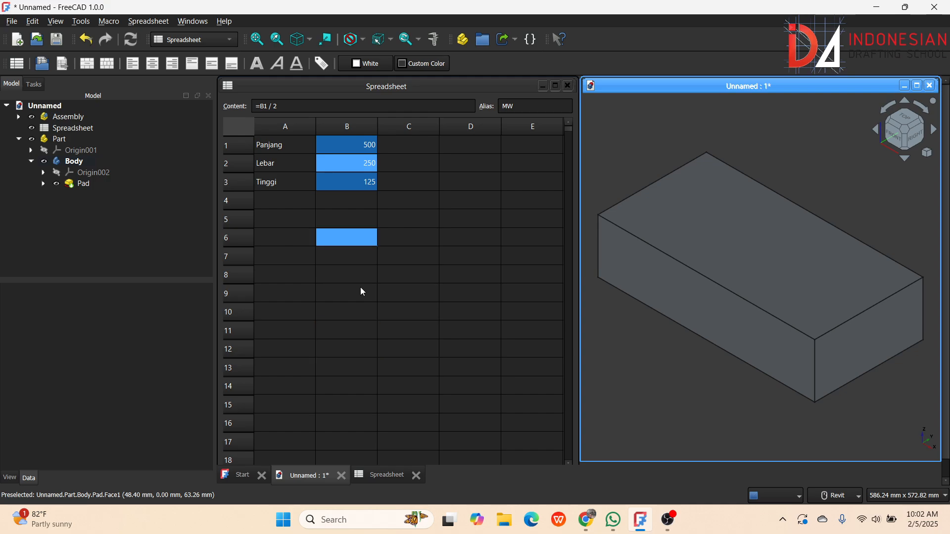
Step: Inspect the contents and aliases of the Panjang, Lebar and Tinggi value cells in the spreadsheet
click(350, 148)
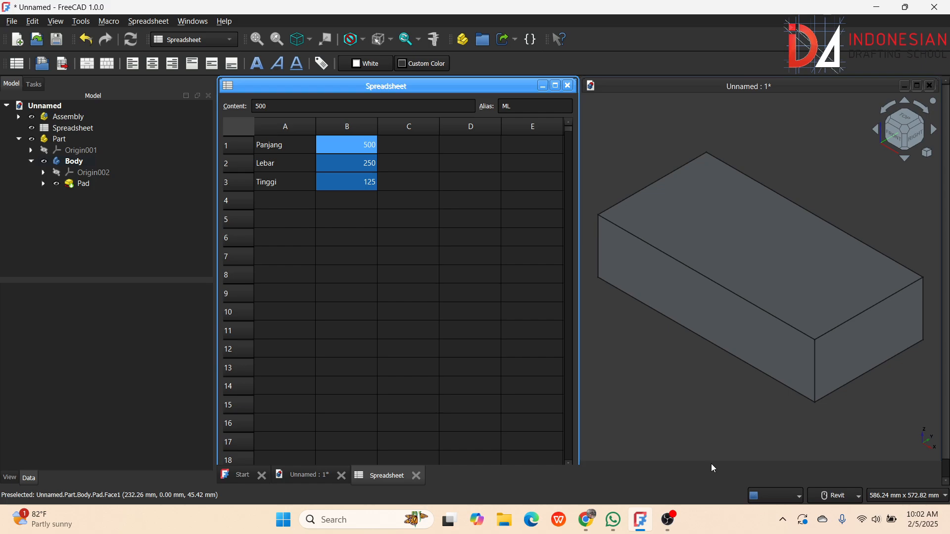
click(352, 162)
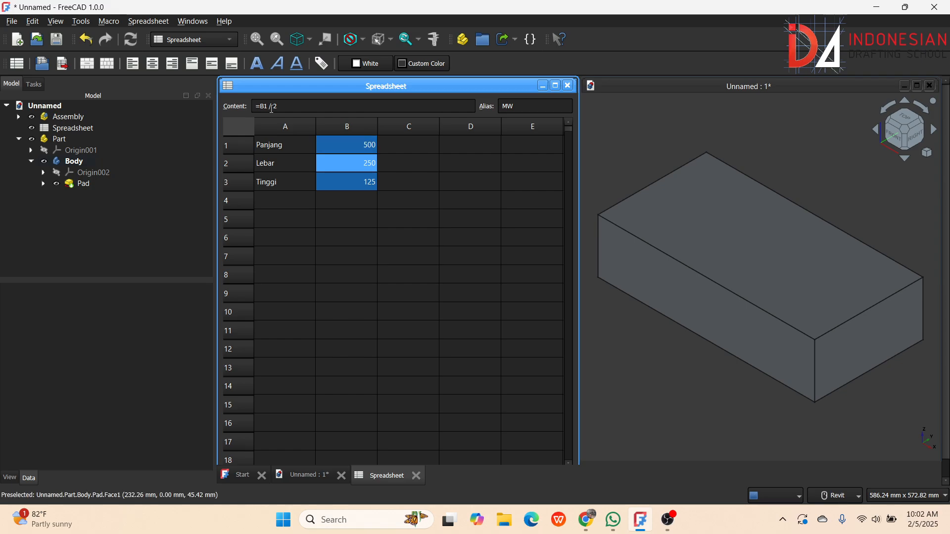
click(358, 183)
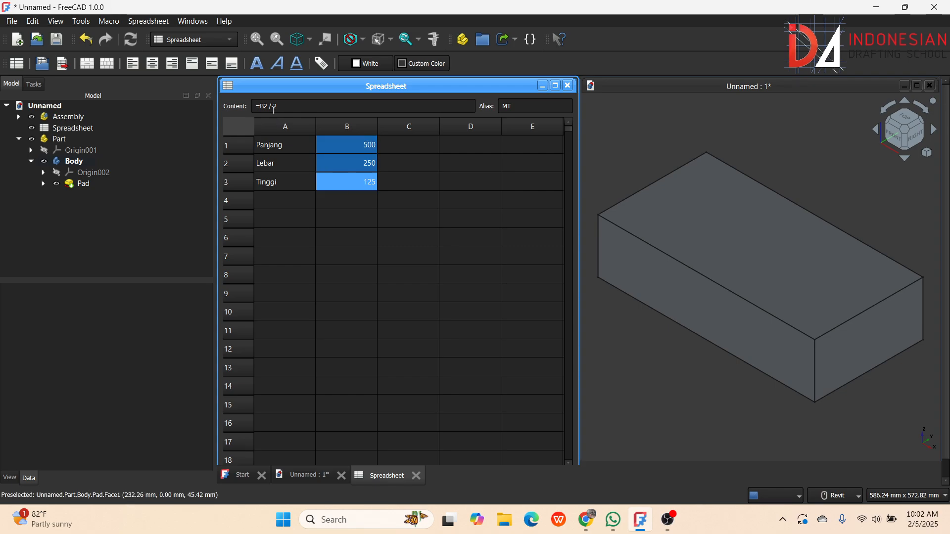
click(366, 147)
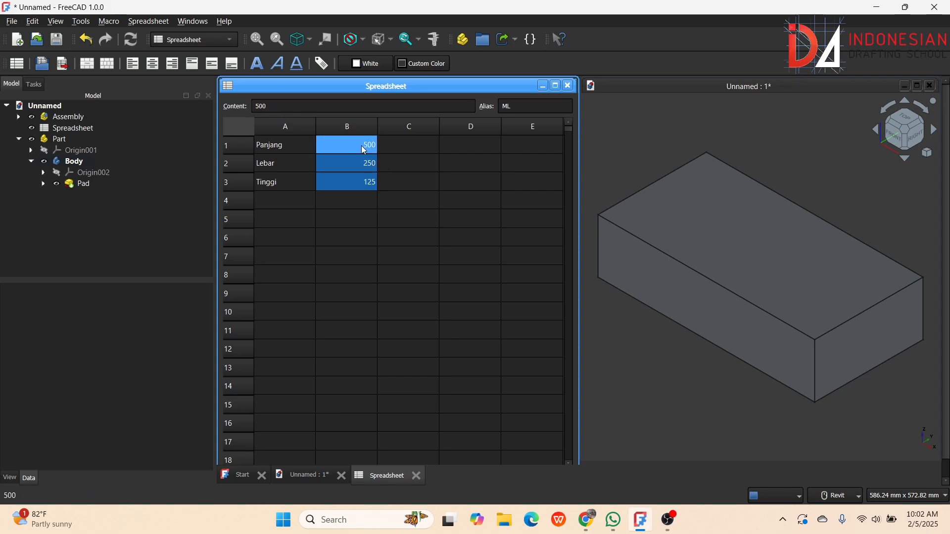
Step: Set the Panjang value in cell B1 to 200
double_click(363, 146)
key(Return)
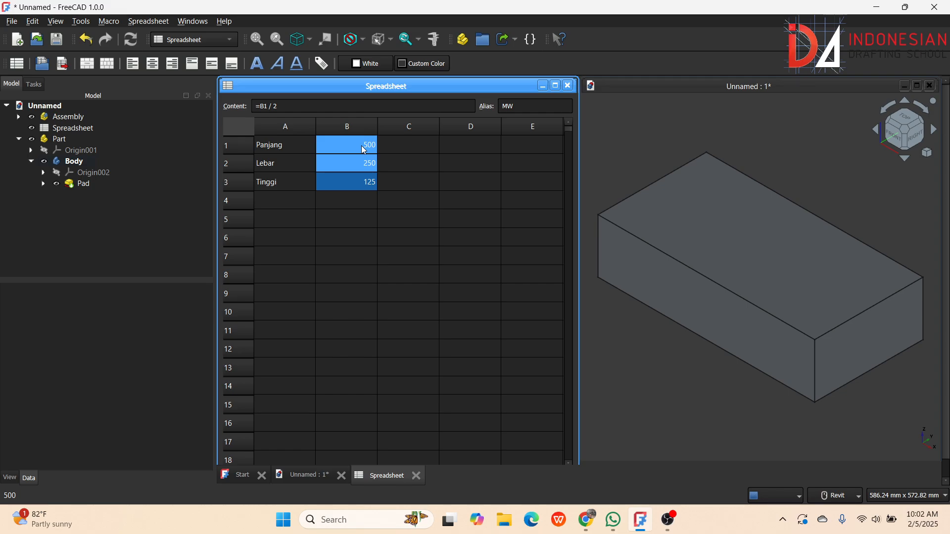
click(365, 149)
text(200)
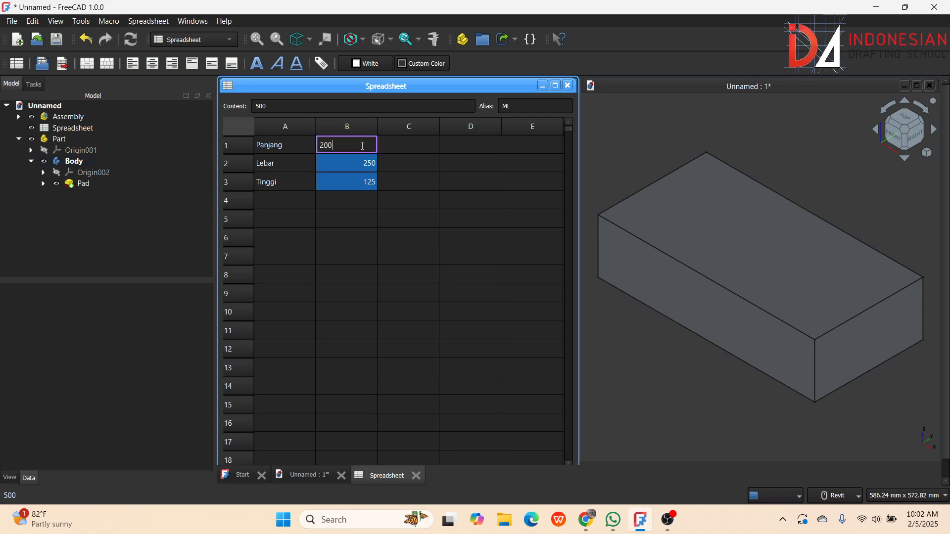
key(Return)
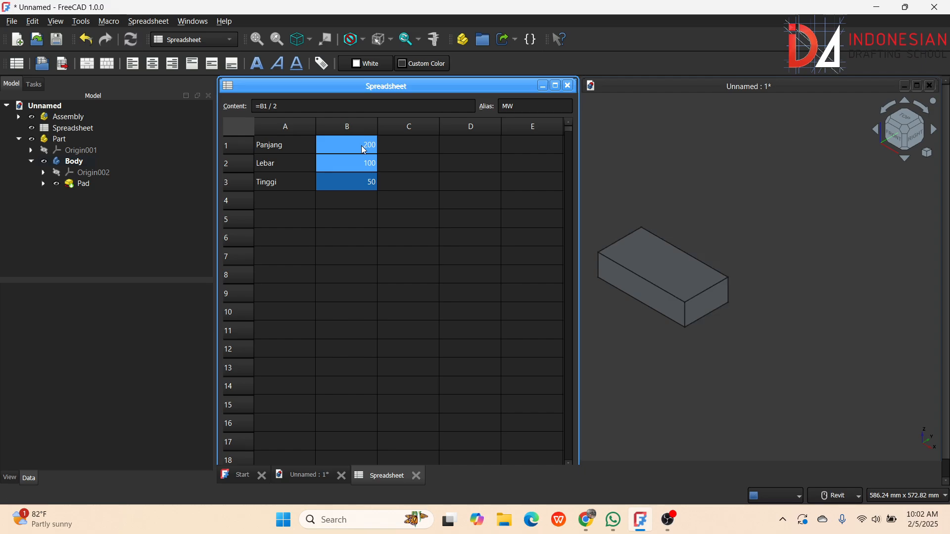
Step: Change the Panjang value in cell B1 to 300 and fit the resized block in the 3D view
double_click(365, 149)
text(300)
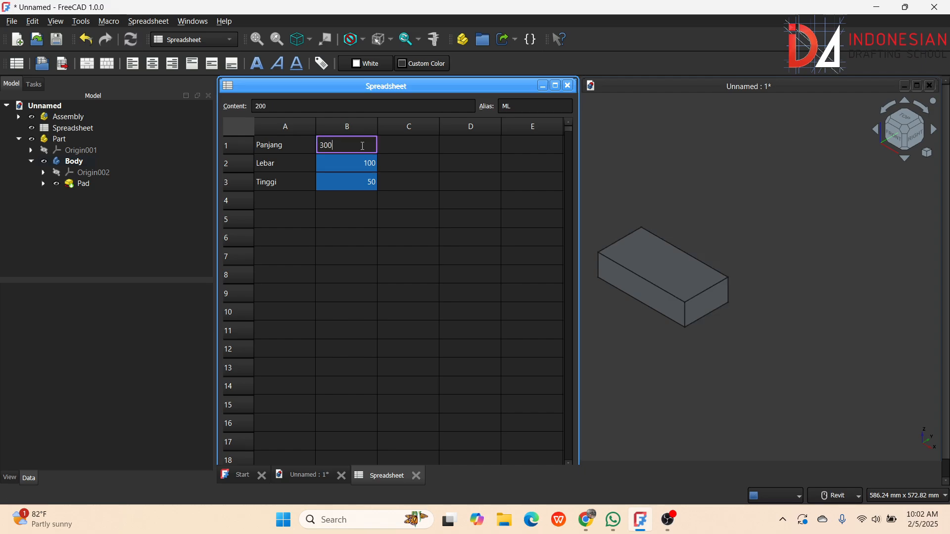
key(Return)
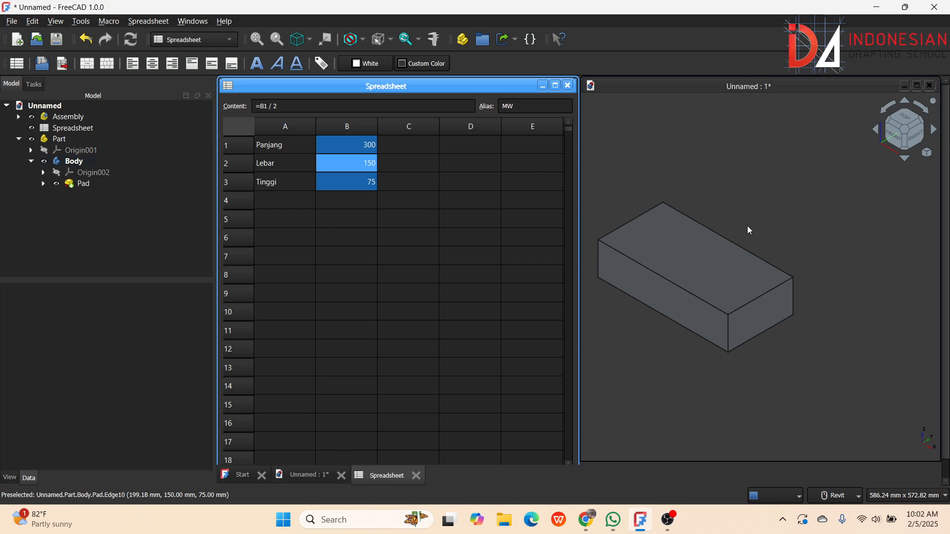
text(vf)
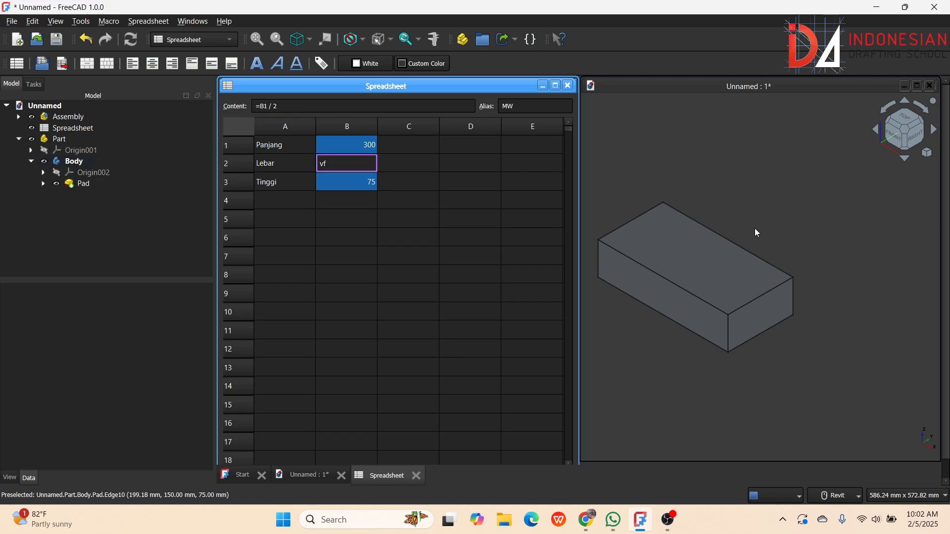
key(Escape)
click(765, 213)
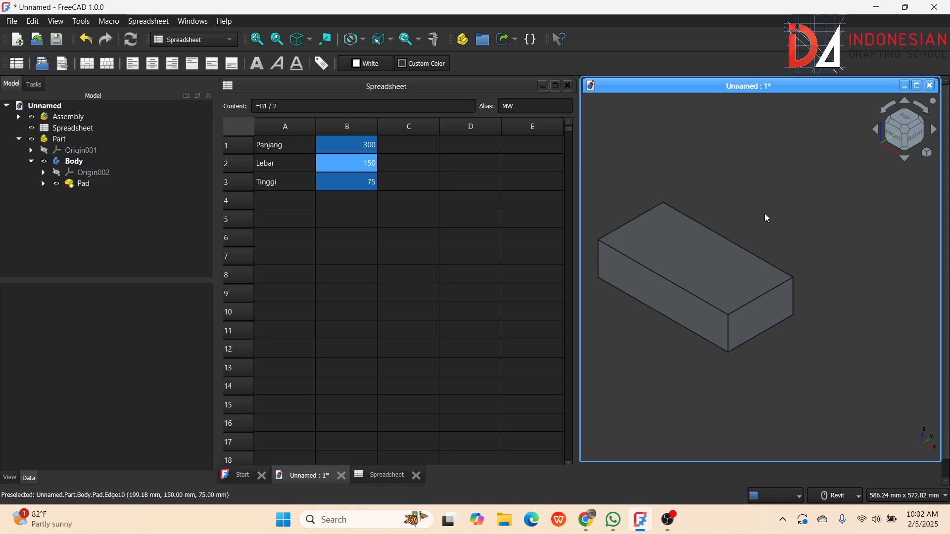
scroll(764, 213, up, 3)
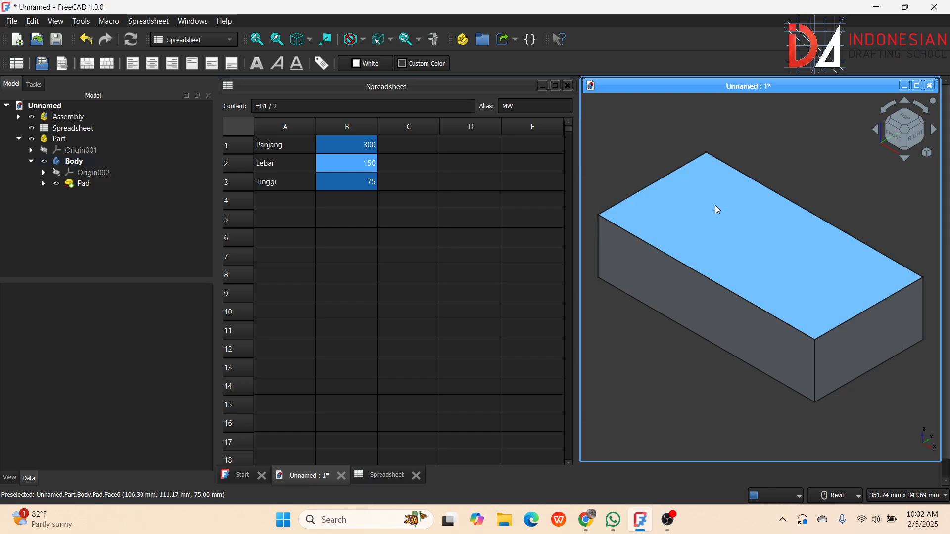
Step: Review the Panjang label and value and the formula and alias of the Tinggi value cell
click(297, 146)
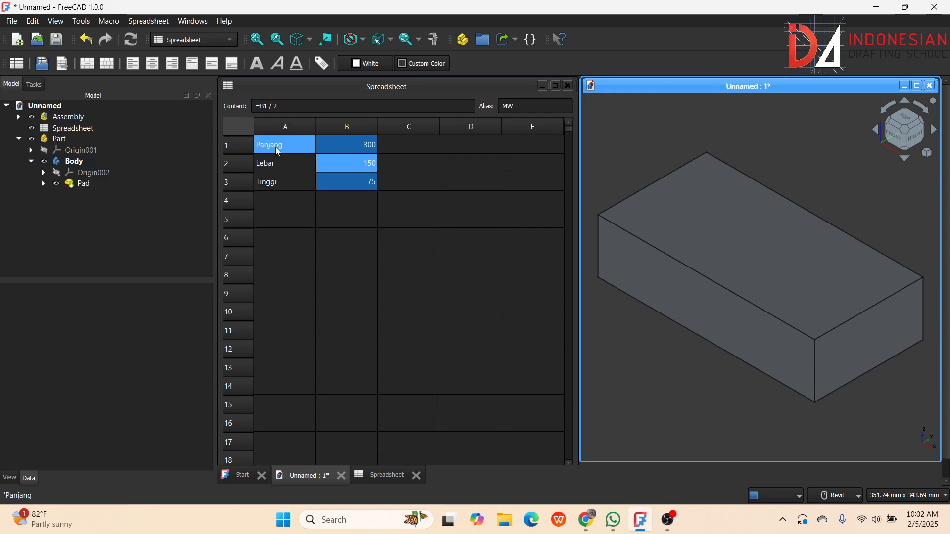
click(345, 145)
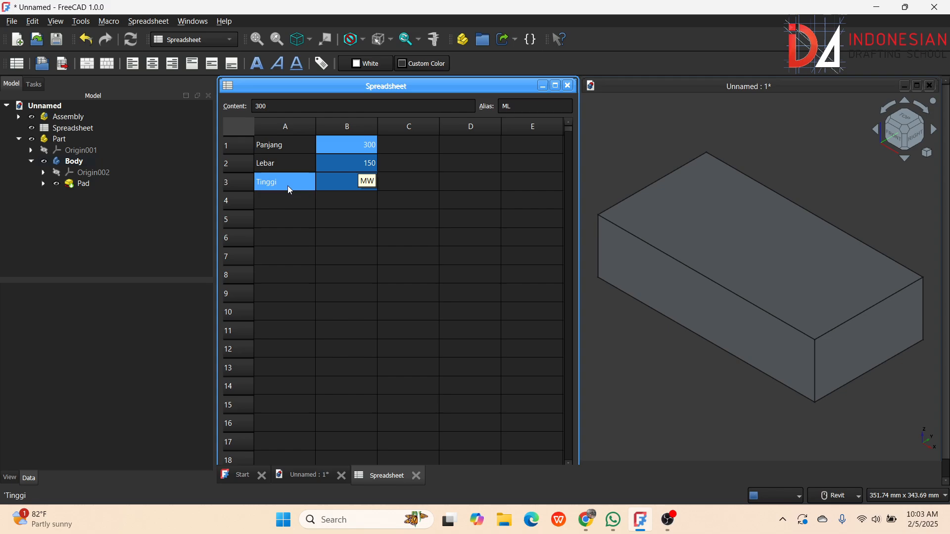
click(332, 187)
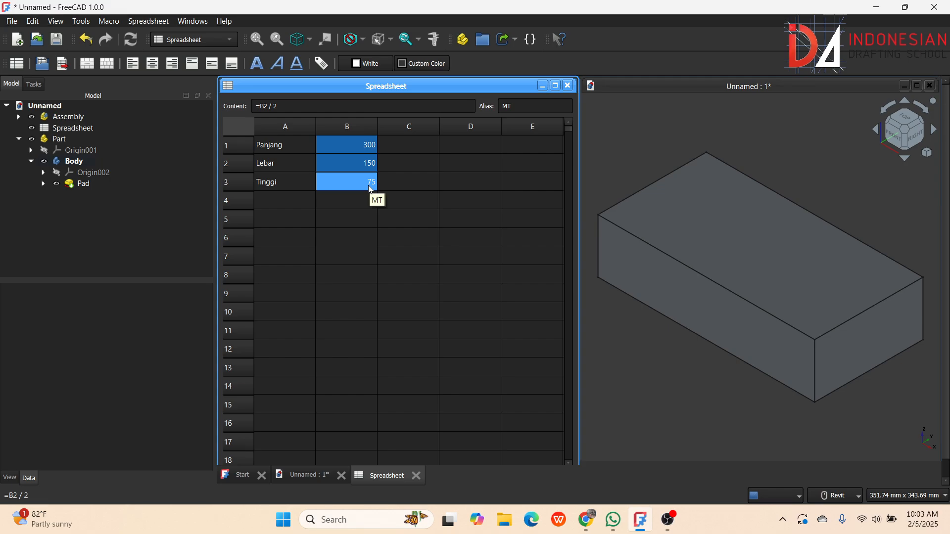
Step: Close the spreadsheet and the unnamed document, discarding the unsaved changes
click(569, 87)
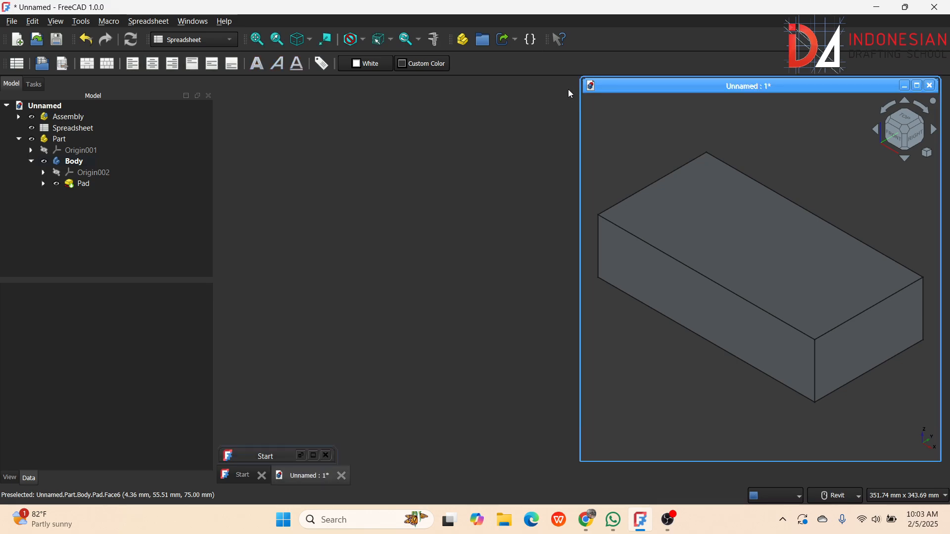
click(928, 87)
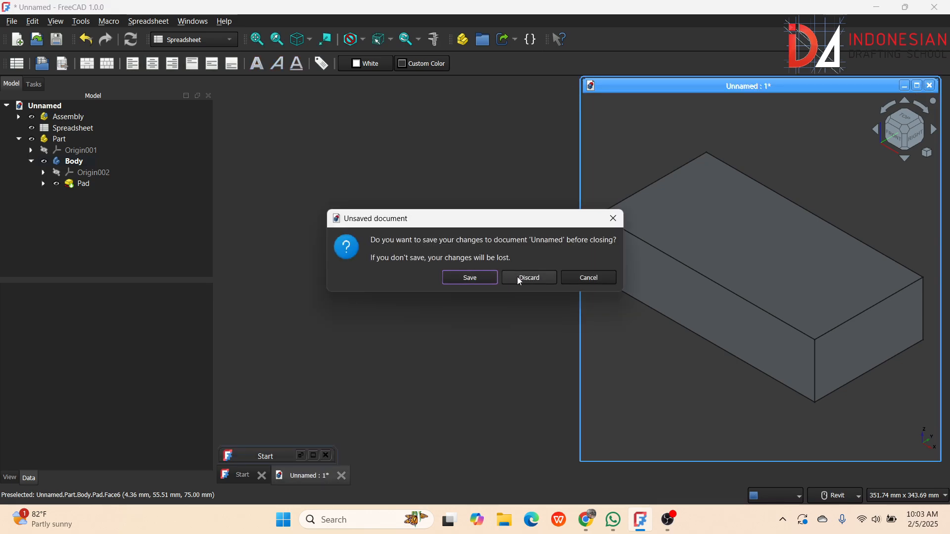
click(541, 278)
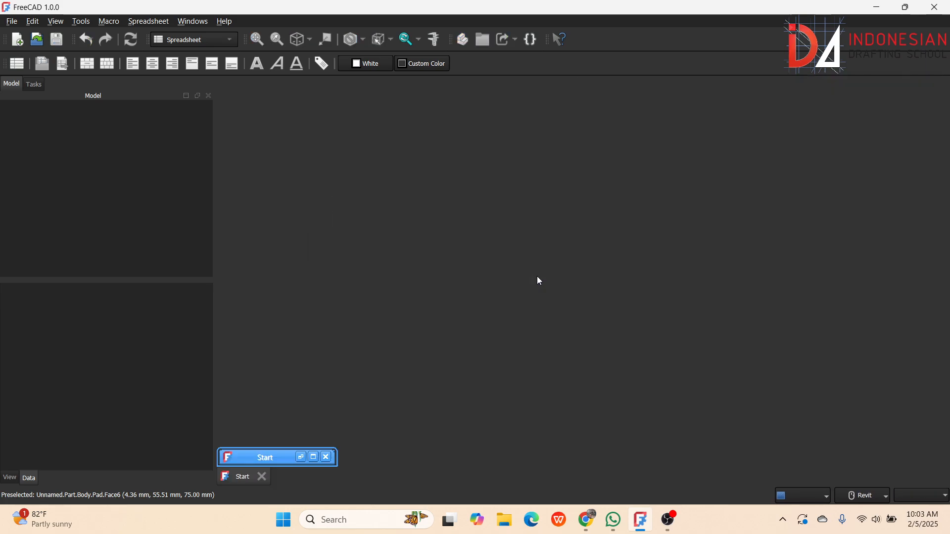
Step: Switch to the Assembly workbench and create a new assembly project from the Start page
click(223, 43)
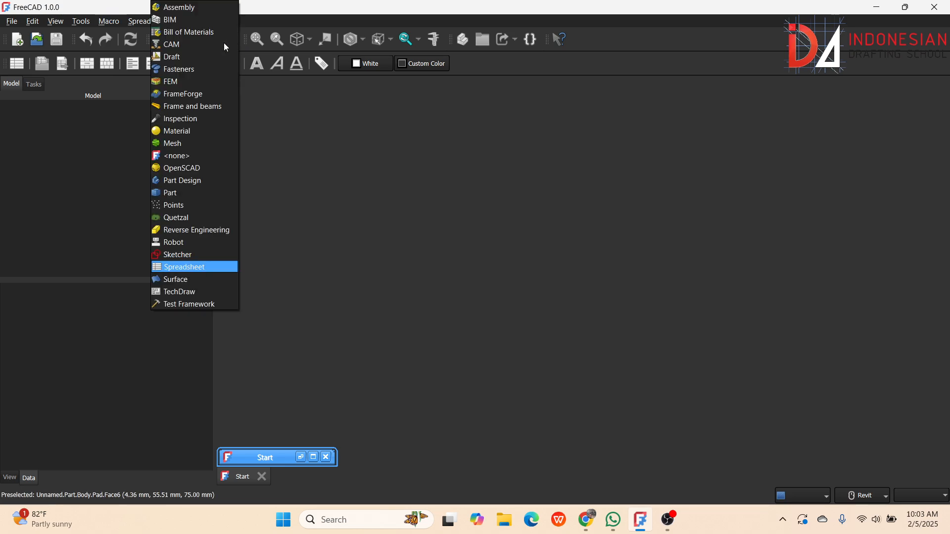
click(208, 16)
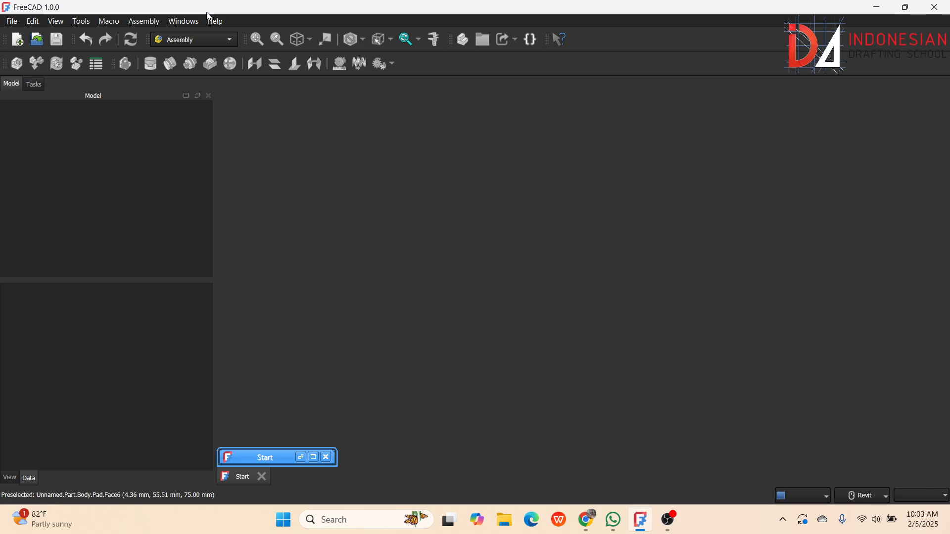
click(12, 22)
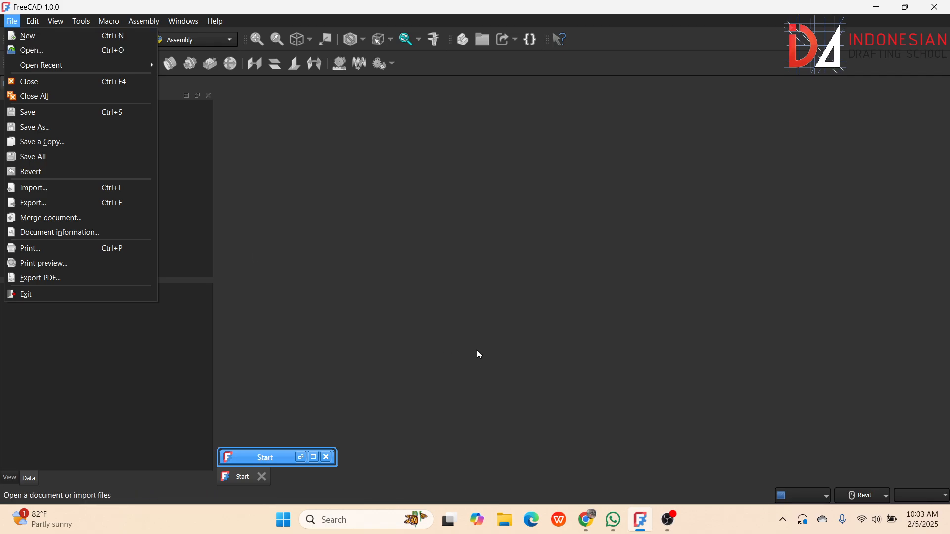
click(453, 339)
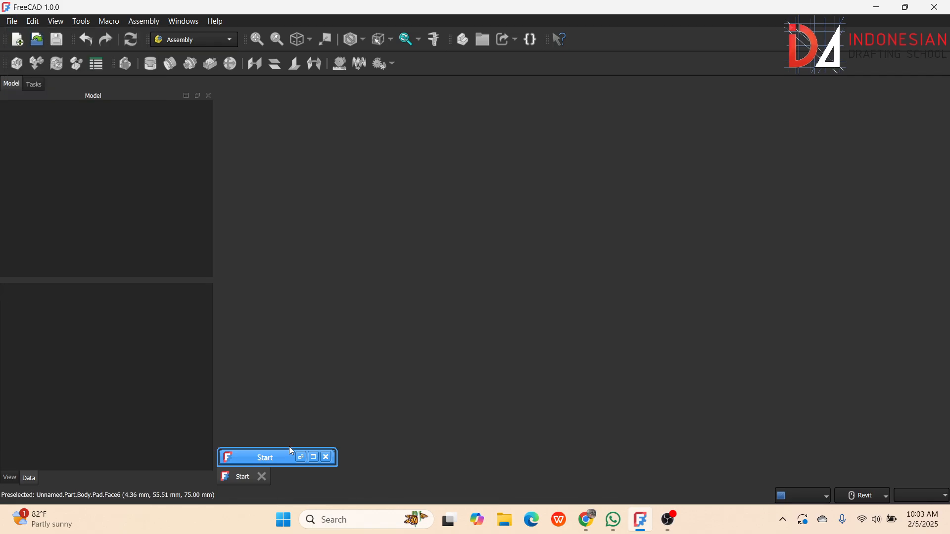
click(314, 459)
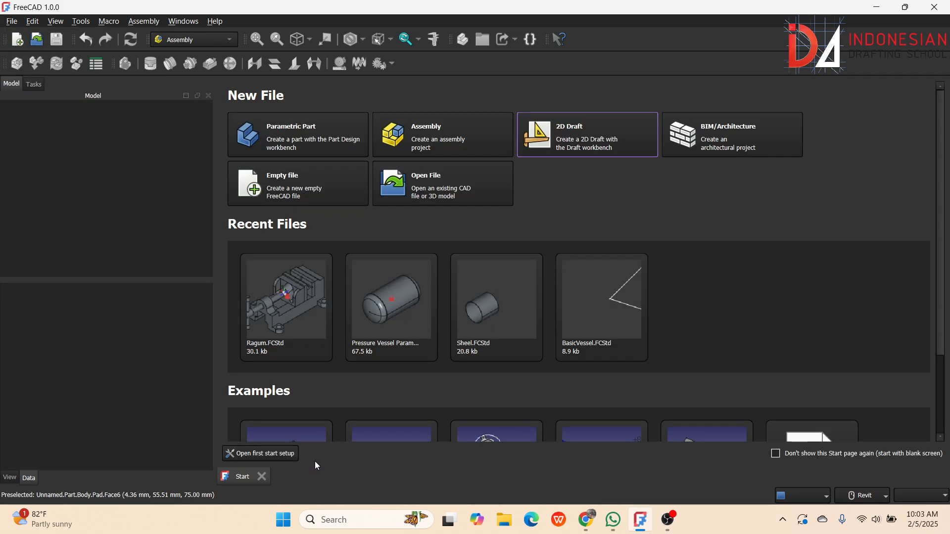
click(438, 137)
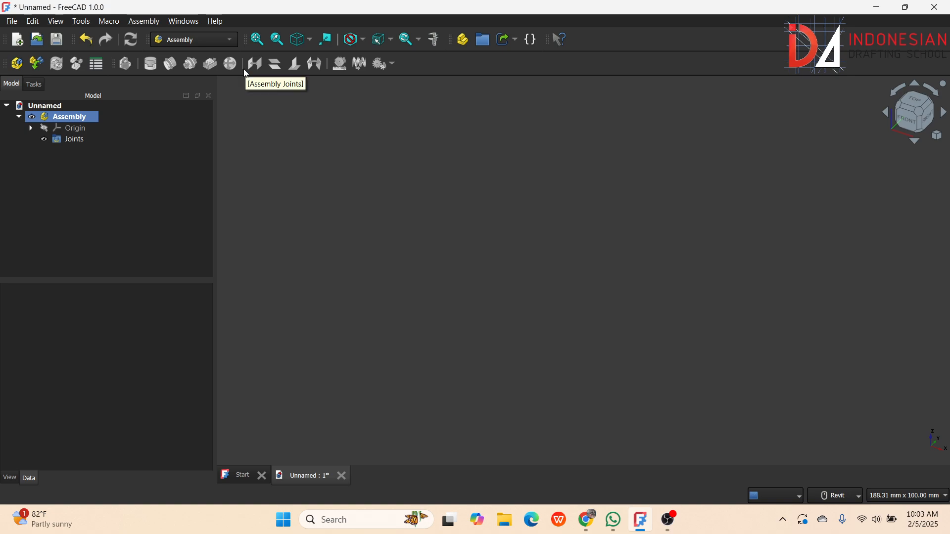
Step: Switch to the Part Design workbench and show the model tree
click(227, 40)
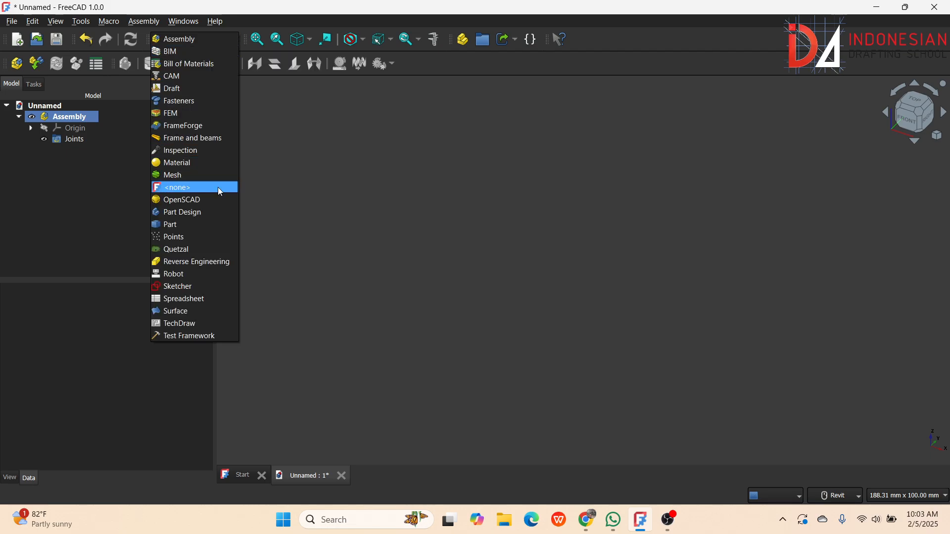
click(213, 212)
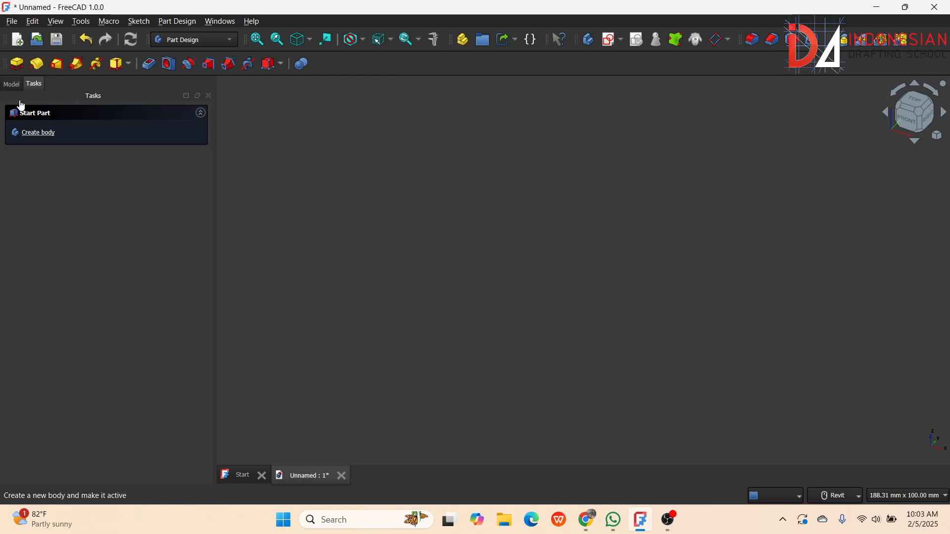
click(11, 85)
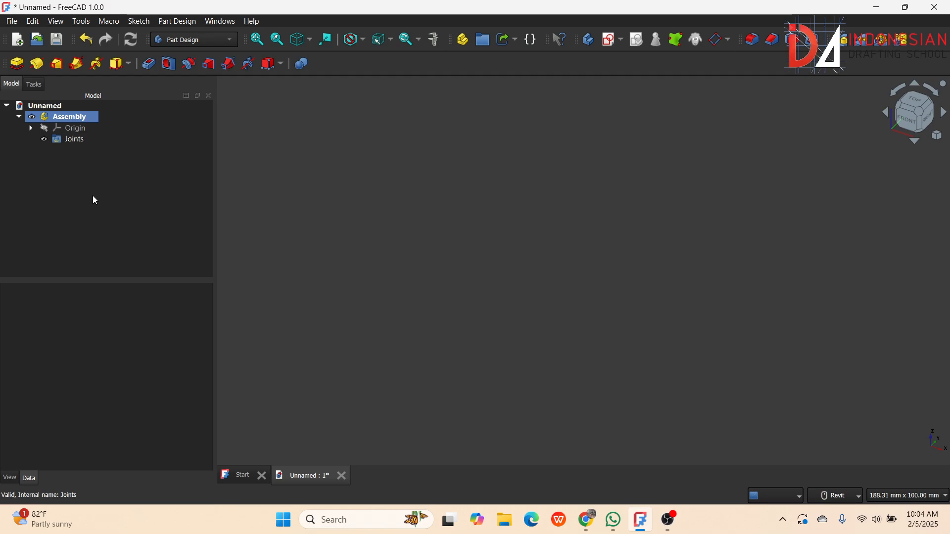
Step: Switch to the Spreadsheet workbench and create a new spreadsheet in the assembly document
click(229, 40)
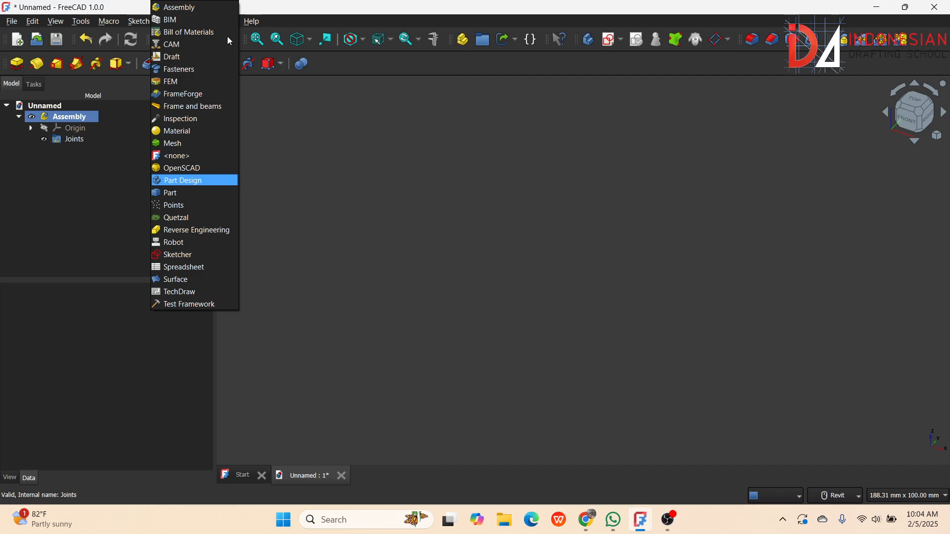
click(216, 266)
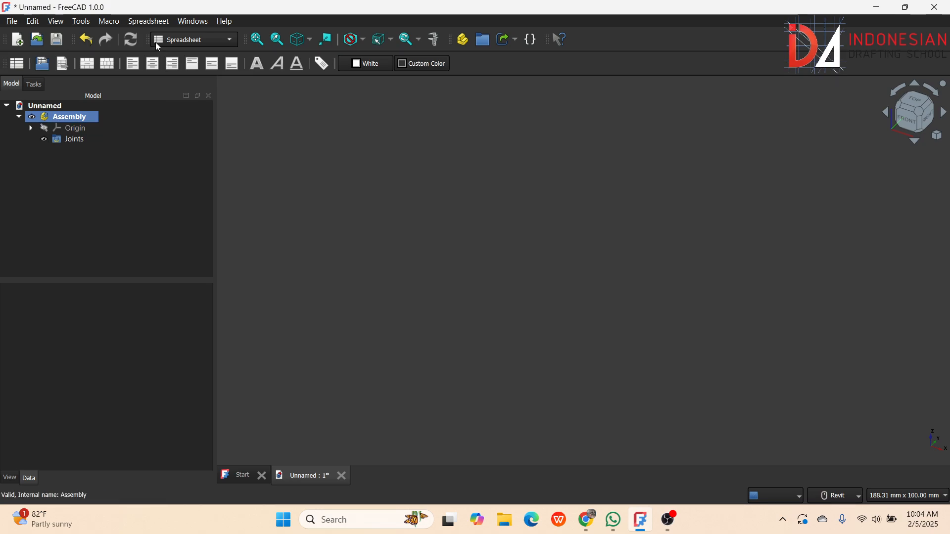
click(149, 21)
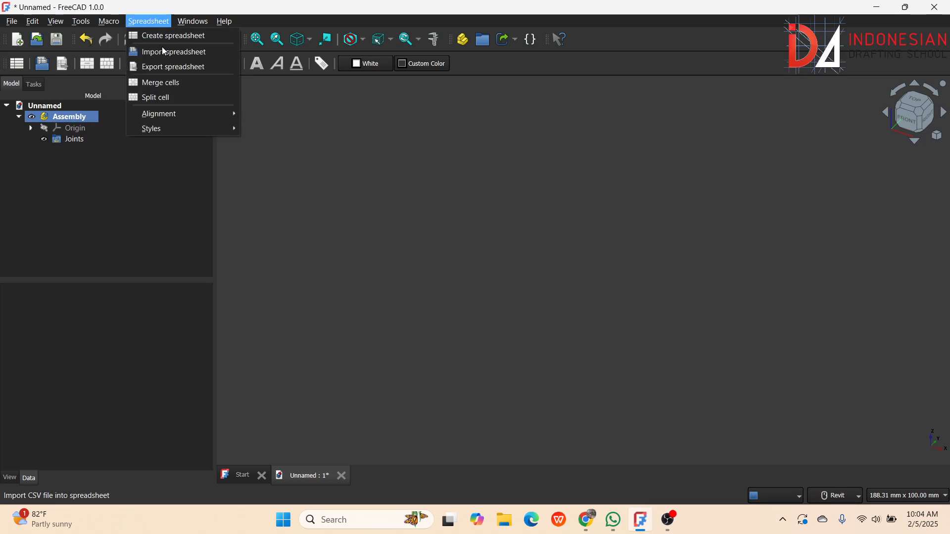
click(182, 36)
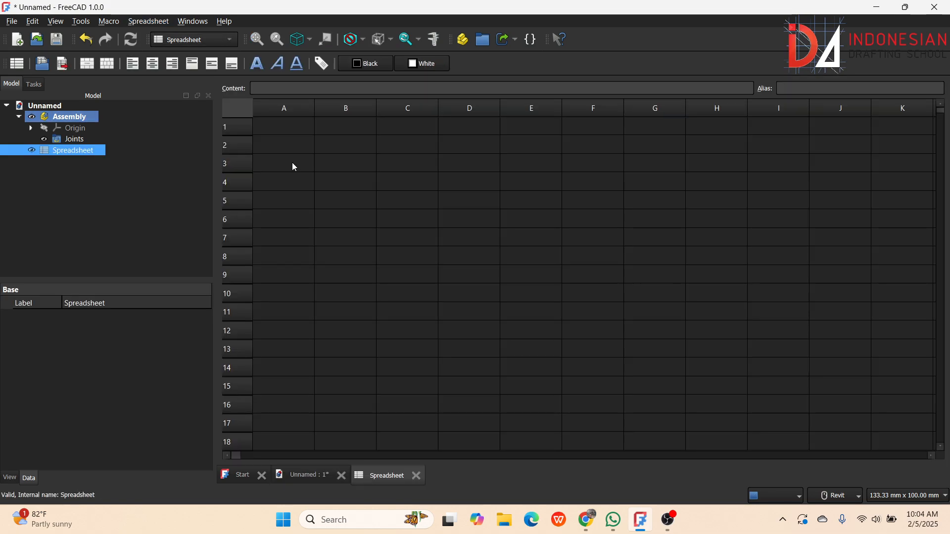
Step: Enter the label Panjang in cell A1 of the new spreadsheet
click(311, 131)
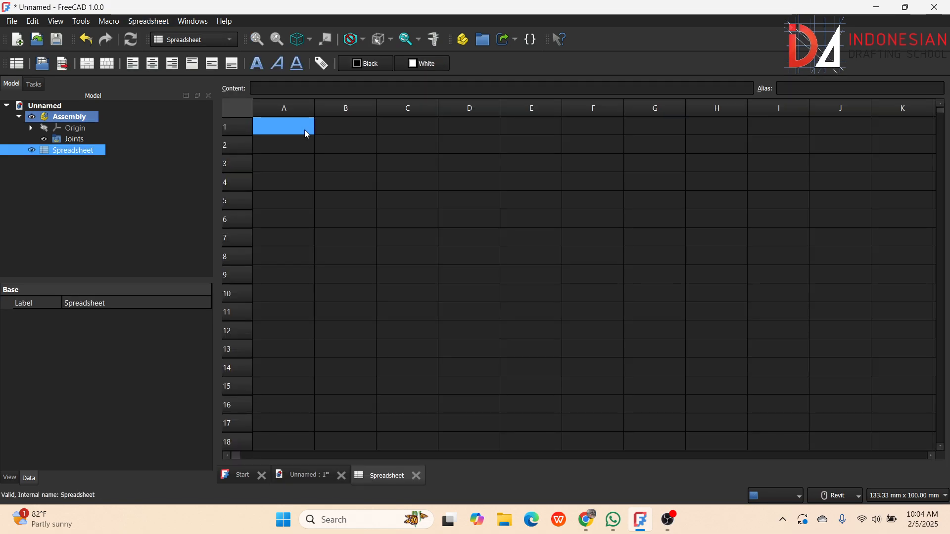
text(Pa)
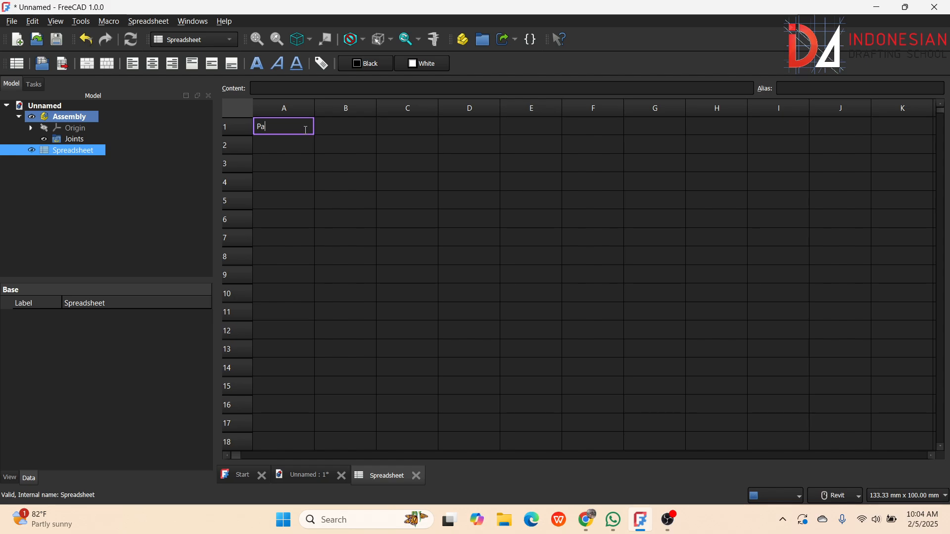
key(BackSpace)
key(BackSpace)
text(Panjang)
key(BackSpace)
key(BackSpace)
key(BackSpace)
key(BackSpace)
text(jang)
key(Return)
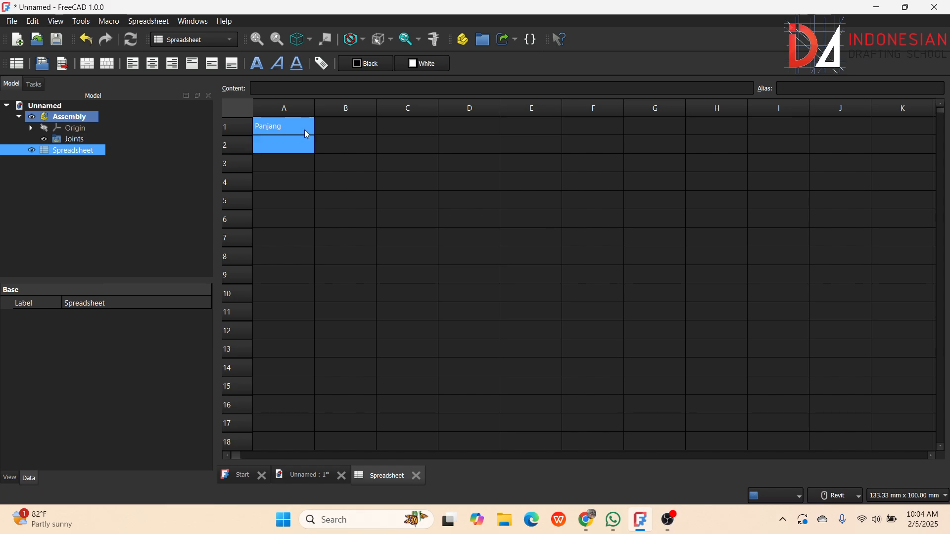
Step: Enter the labels Lebar in cell A2 and Tinggi in cell A3 of the spreadsheet
click(293, 143)
text(Lebar)
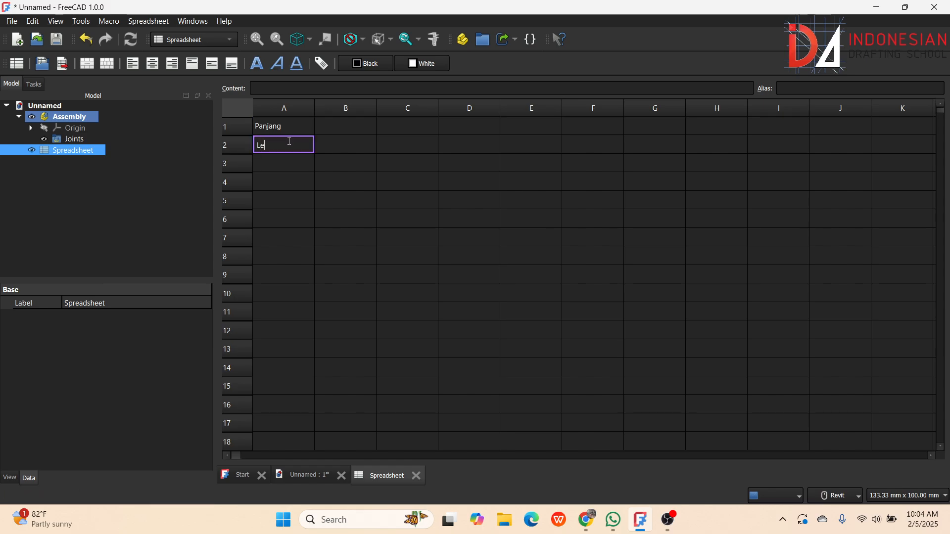
click(289, 159)
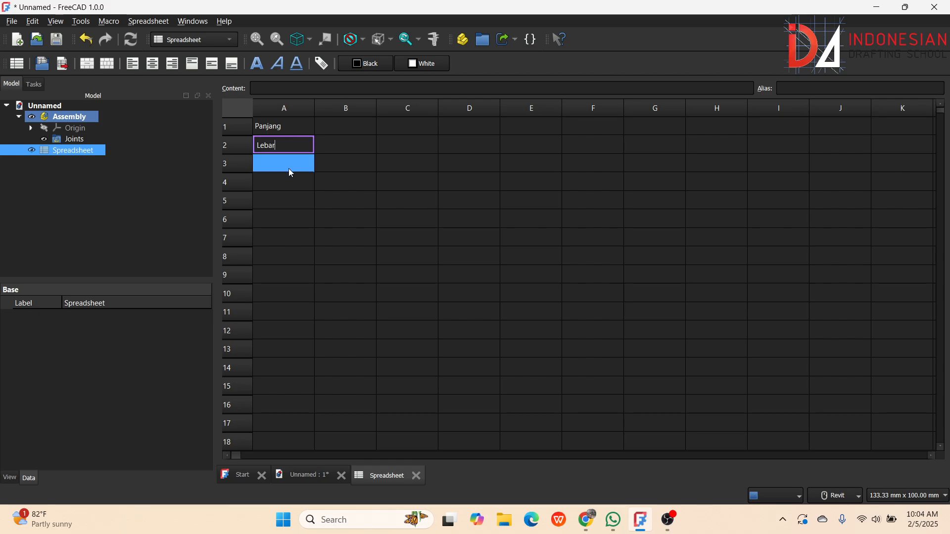
text(Tinggi)
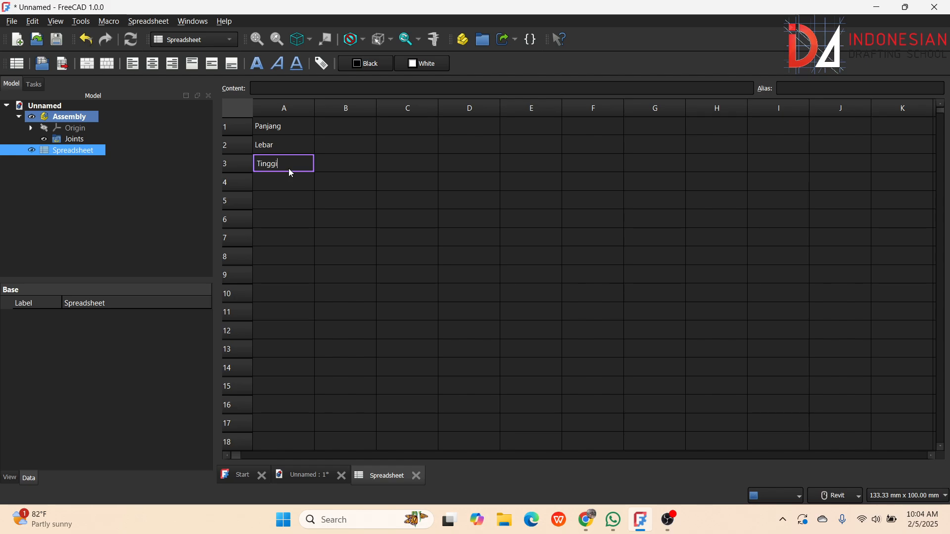
key(Return)
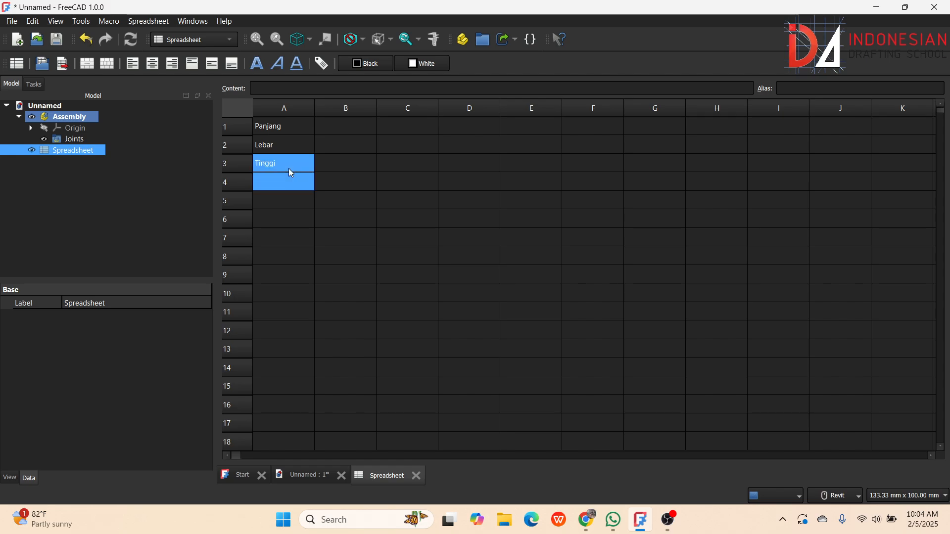
Step: Enter the values 100 for Panjang, 75 for Lebar and 20 for Tinggi in cells B1 to B3
click(346, 130)
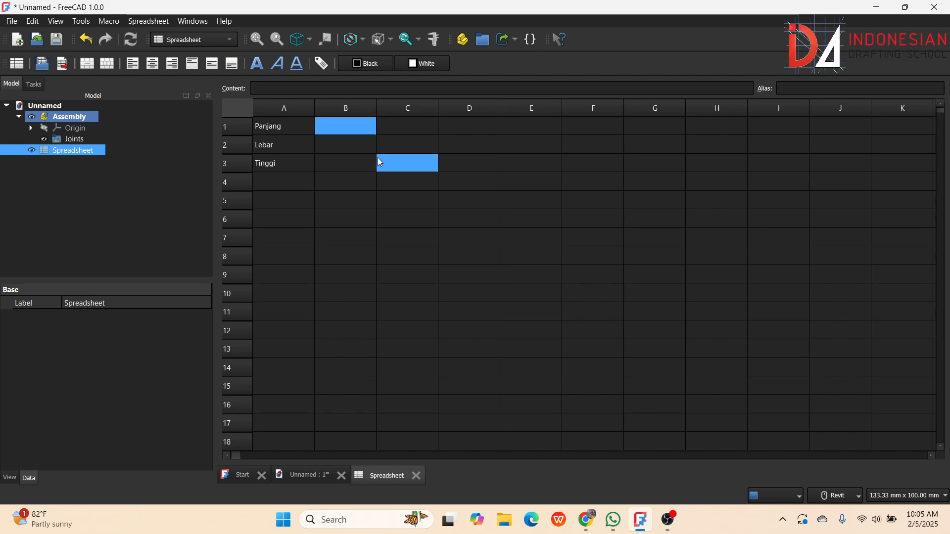
text(100)
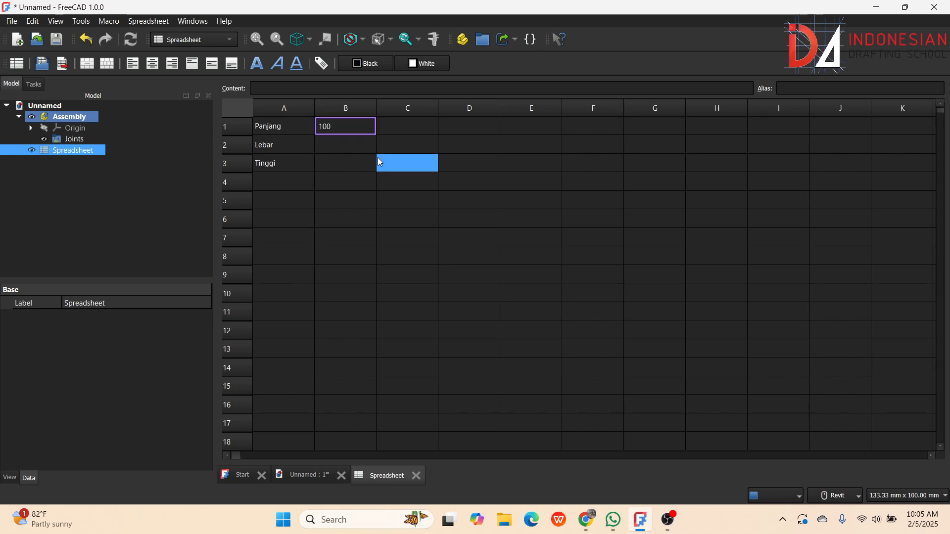
key(Return)
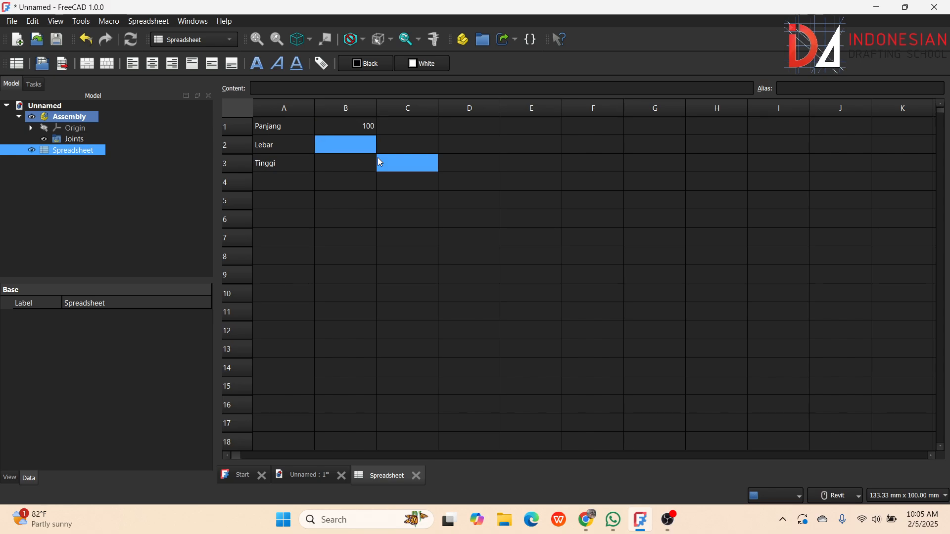
text(75)
key(Return)
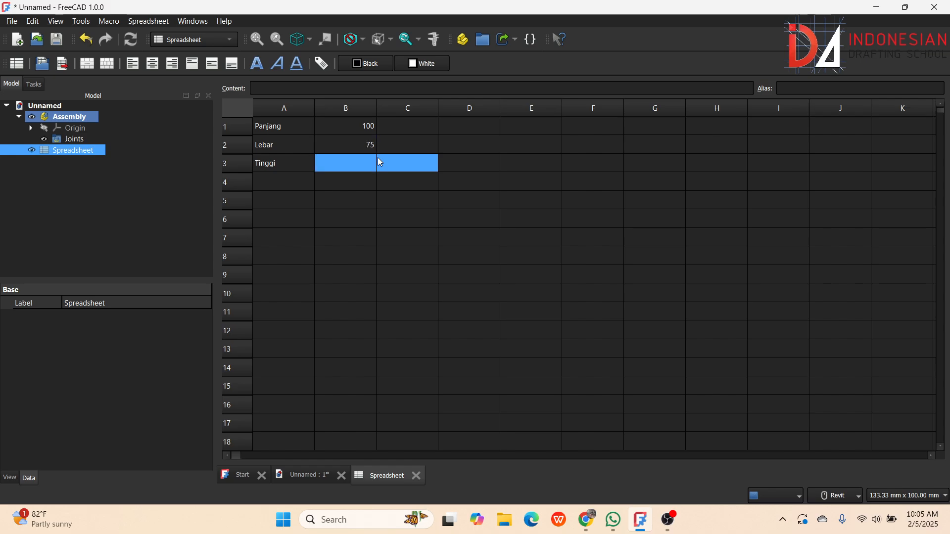
text(20)
key(Return)
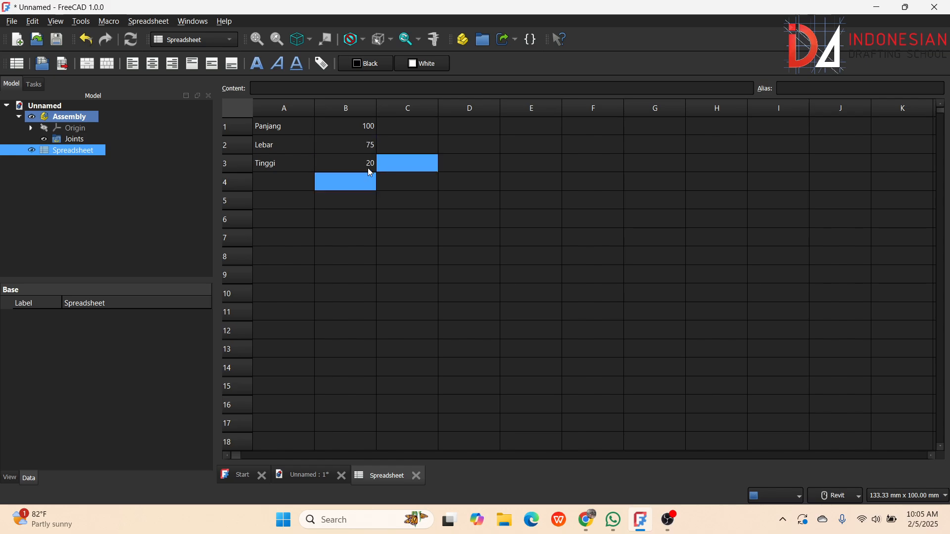
Step: Assign the aliases ML to cell B1, MW to cell B2 and MT to cell B3
click(351, 127)
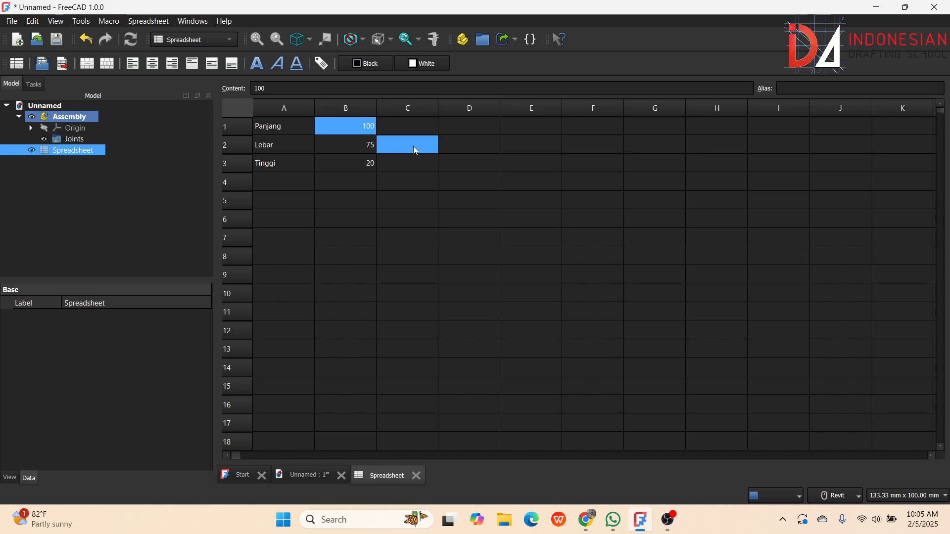
click(803, 90)
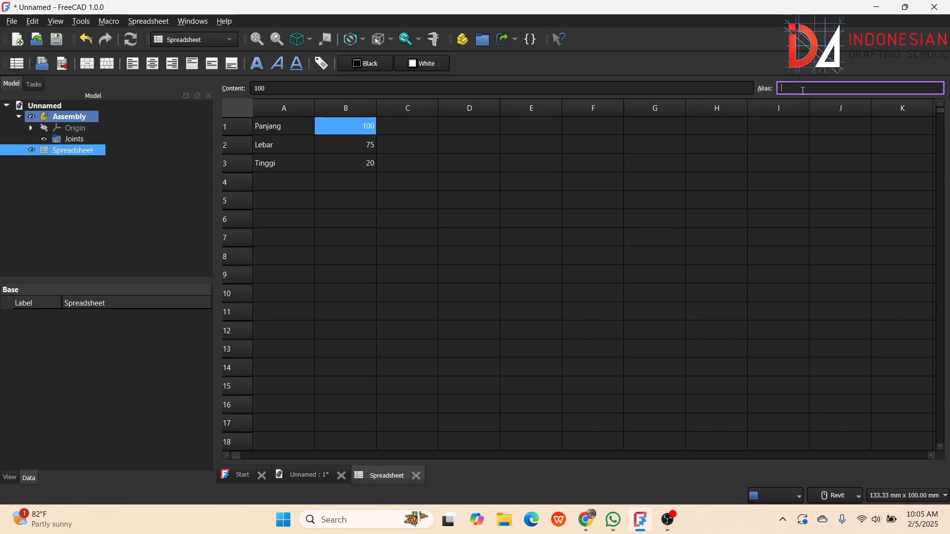
text(ML)
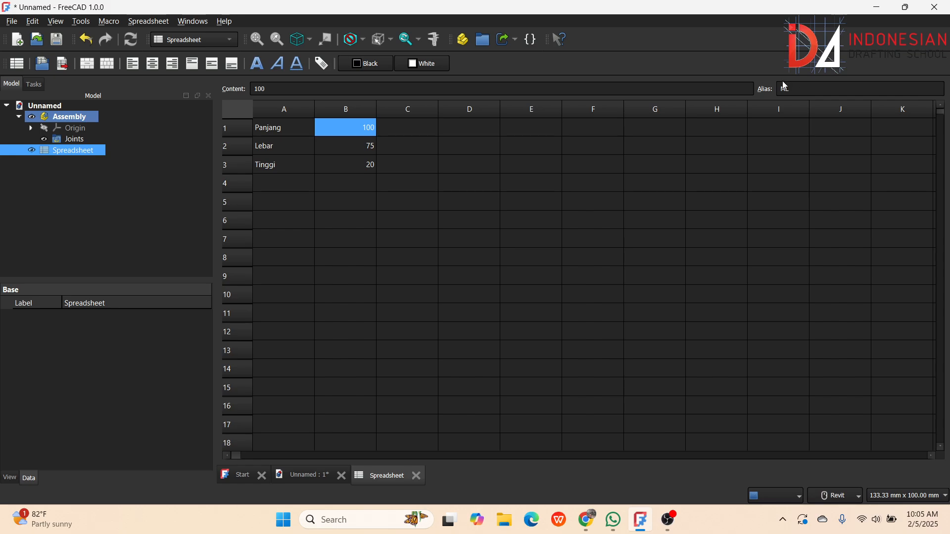
shift+click(365, 147)
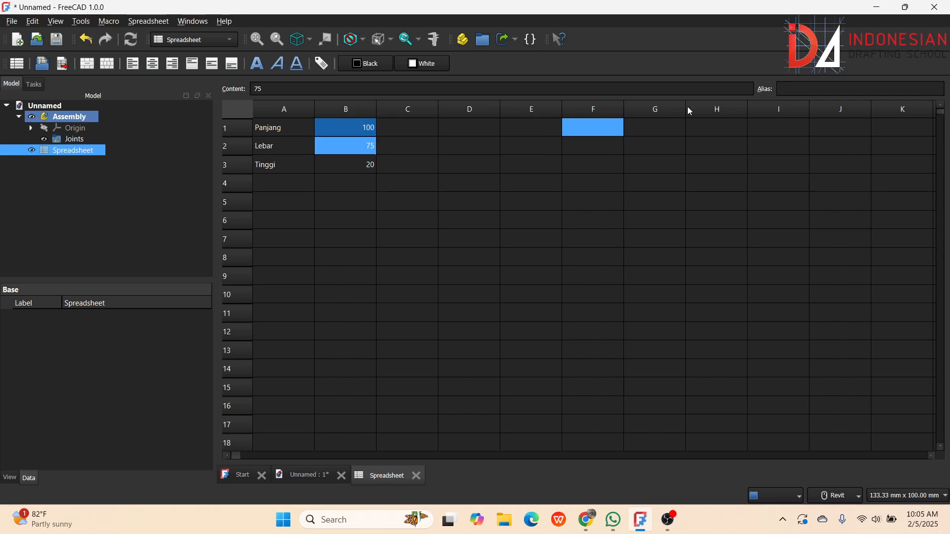
click(787, 90)
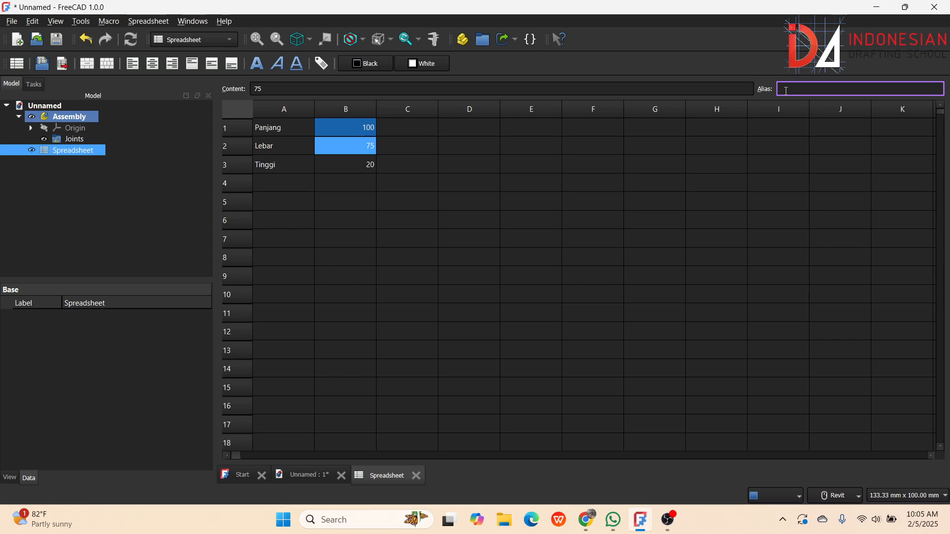
text(MW)
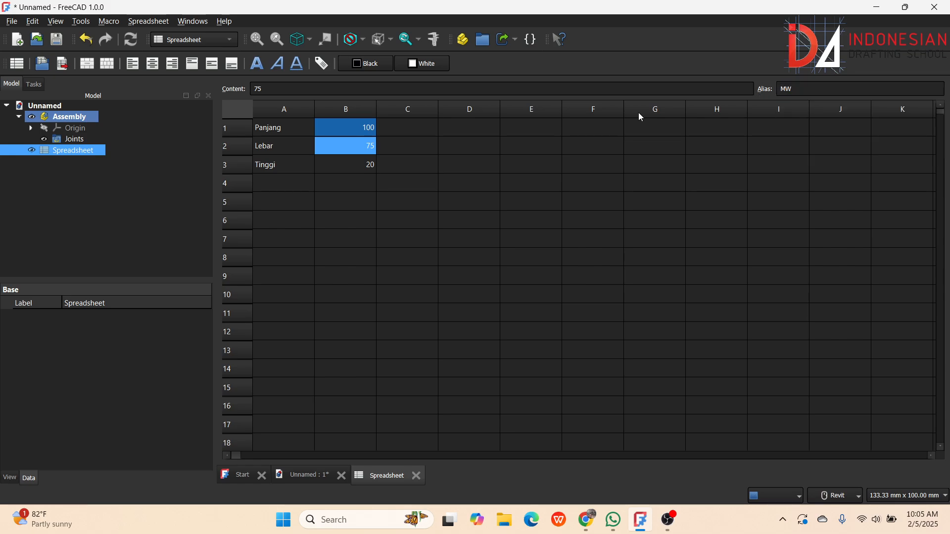
shift+click(360, 167)
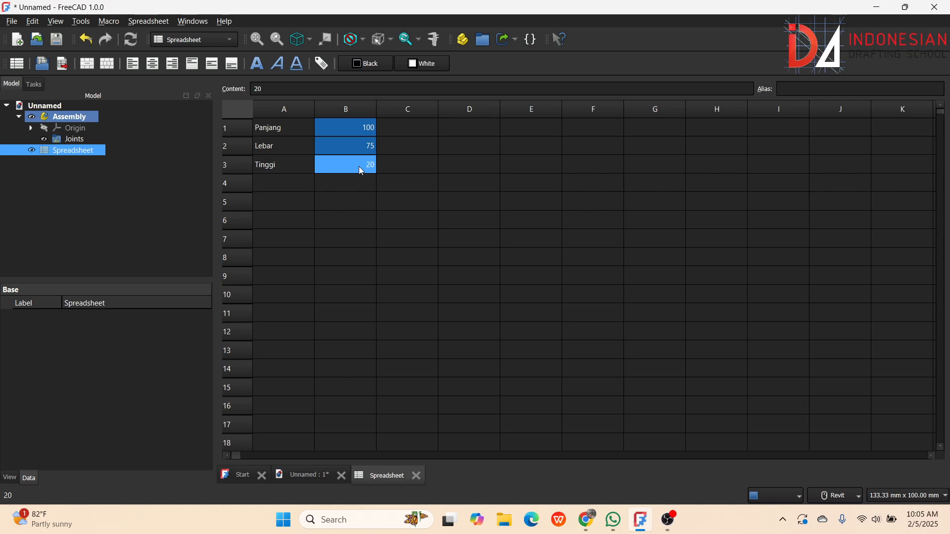
click(800, 90)
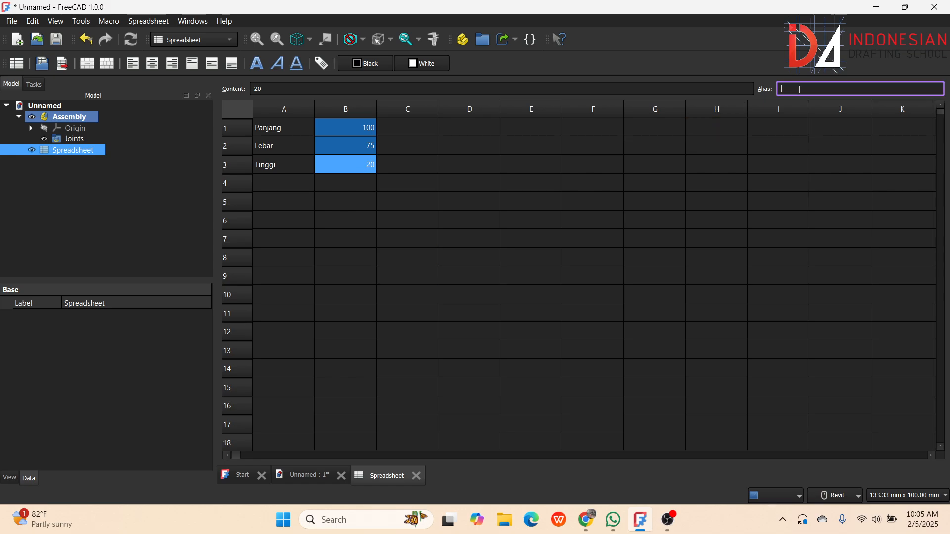
text(MT)
click(358, 183)
drag(360, 172, 336, 128)
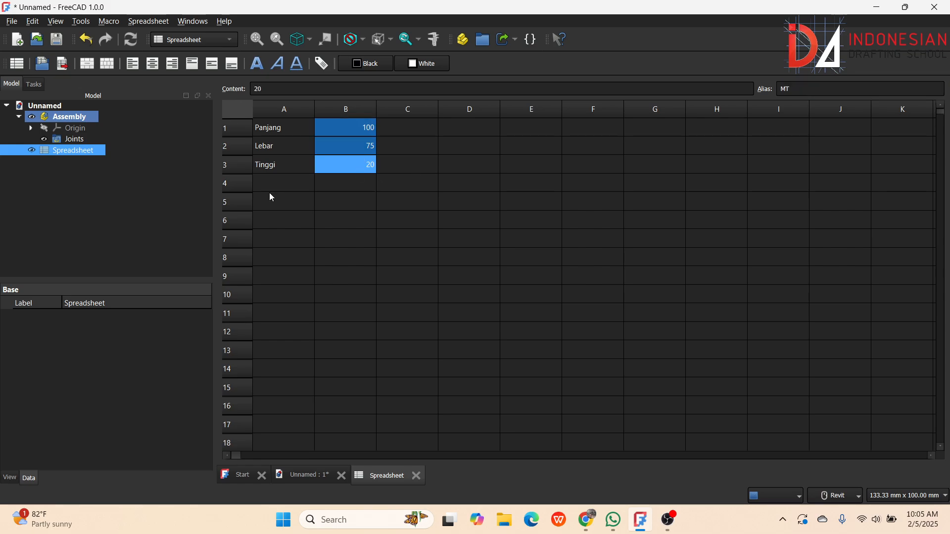
ctrl+click(291, 151)
ctrl+click(306, 134)
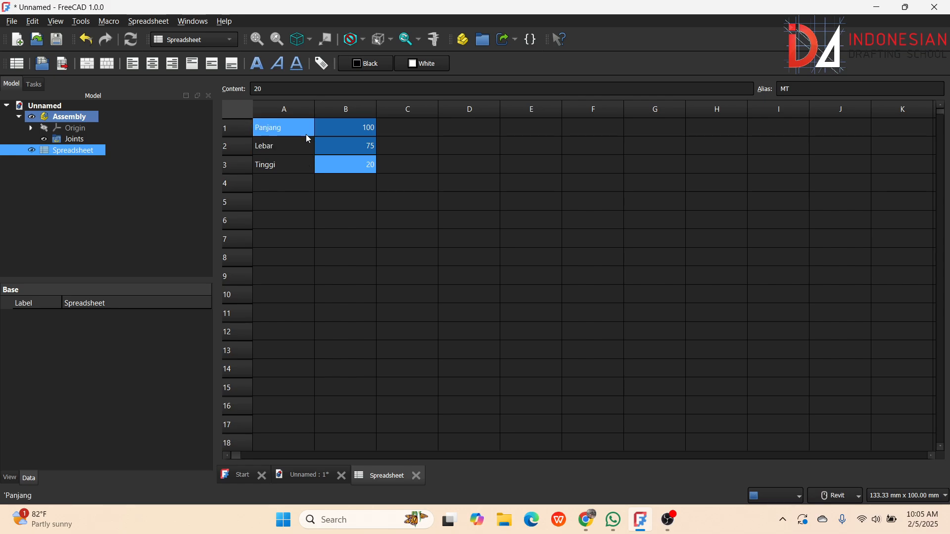
ctrl+click(306, 135)
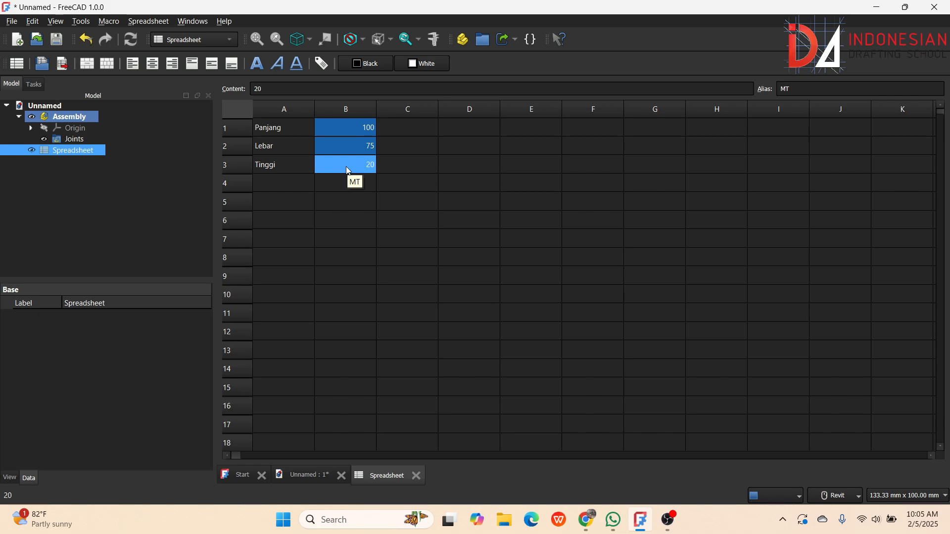
Step: Switch to the Assembly workbench and create a new part in the document
click(236, 46)
click(216, 9)
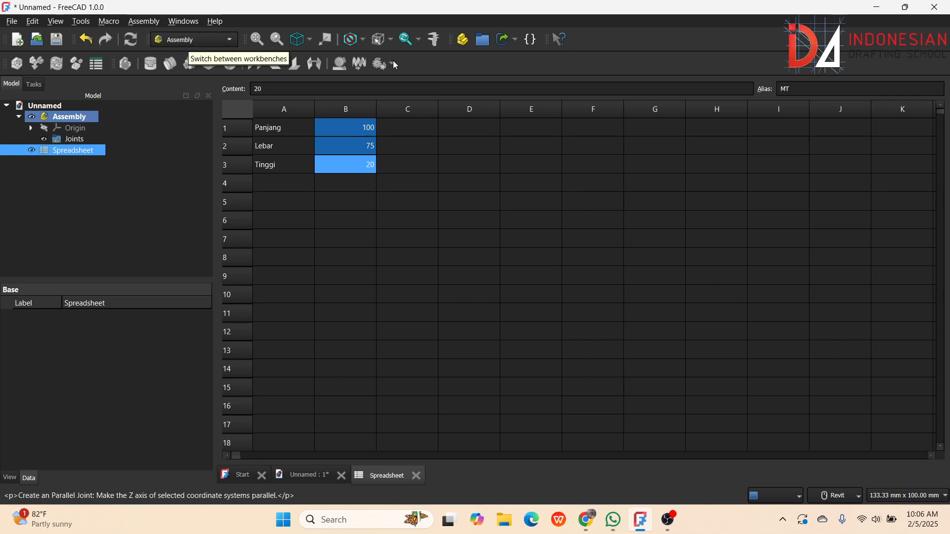
click(462, 41)
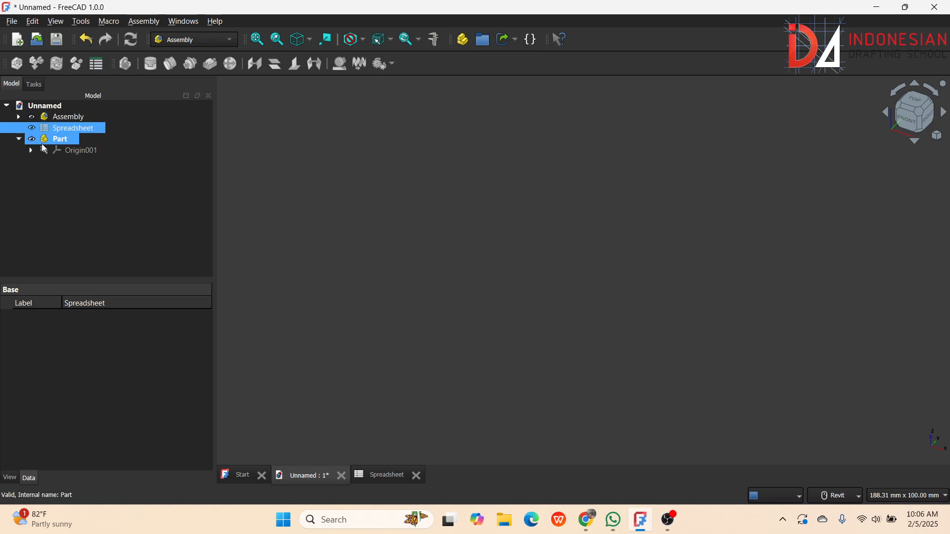
Step: Rename the new part in the model tree as bOX
click(59, 139)
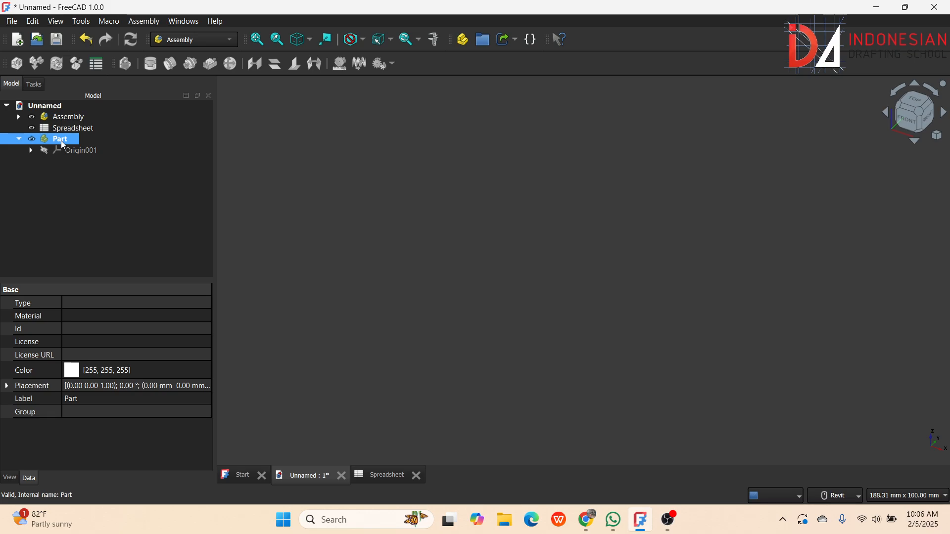
click(62, 141)
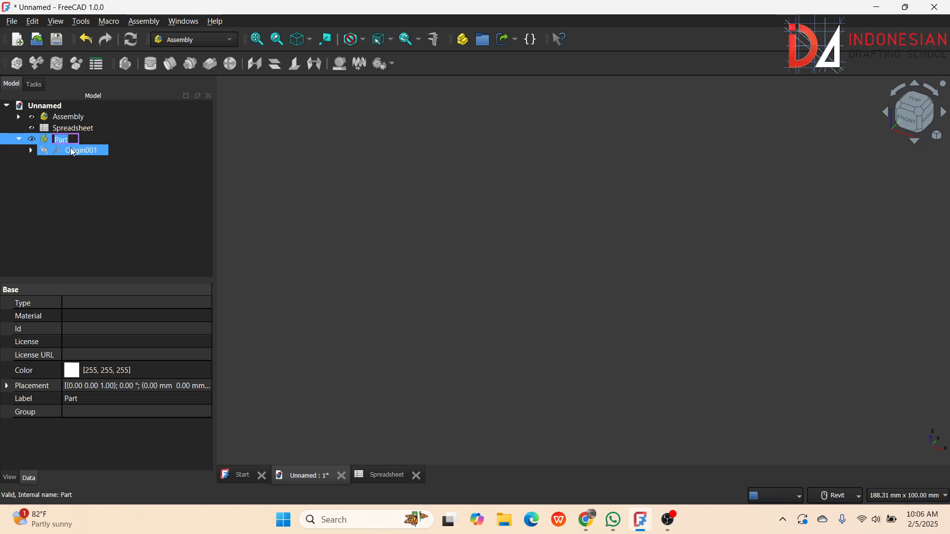
text(bOX)
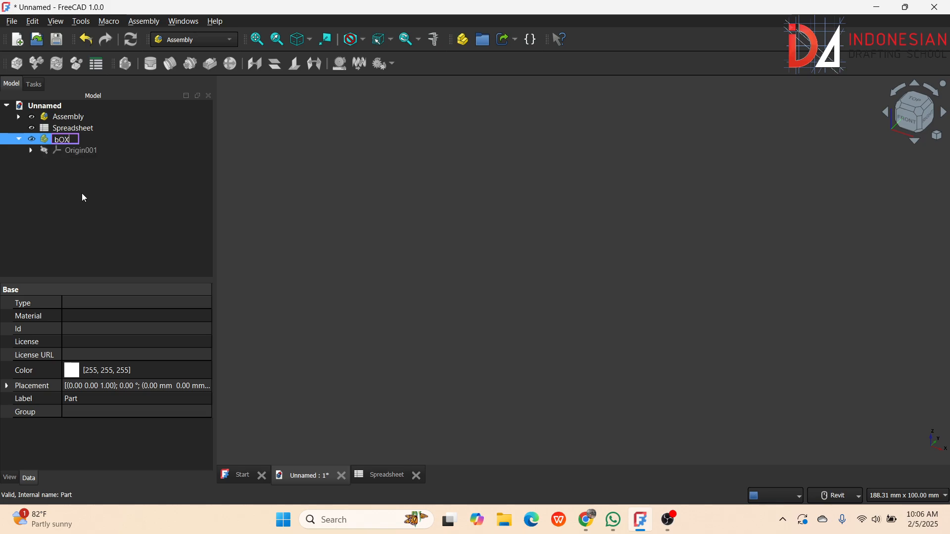
click(81, 194)
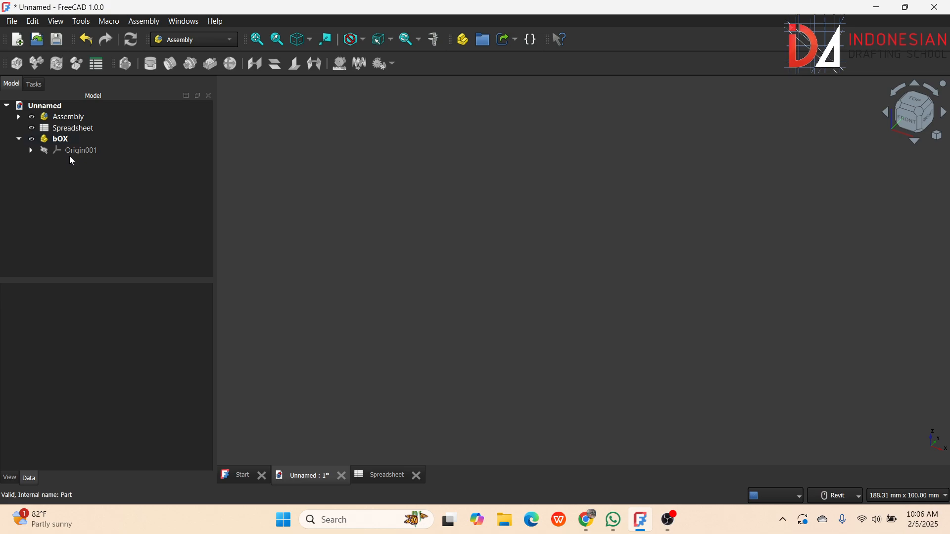
Step: Change the name of the part in the model tree to Kotak
click(64, 140)
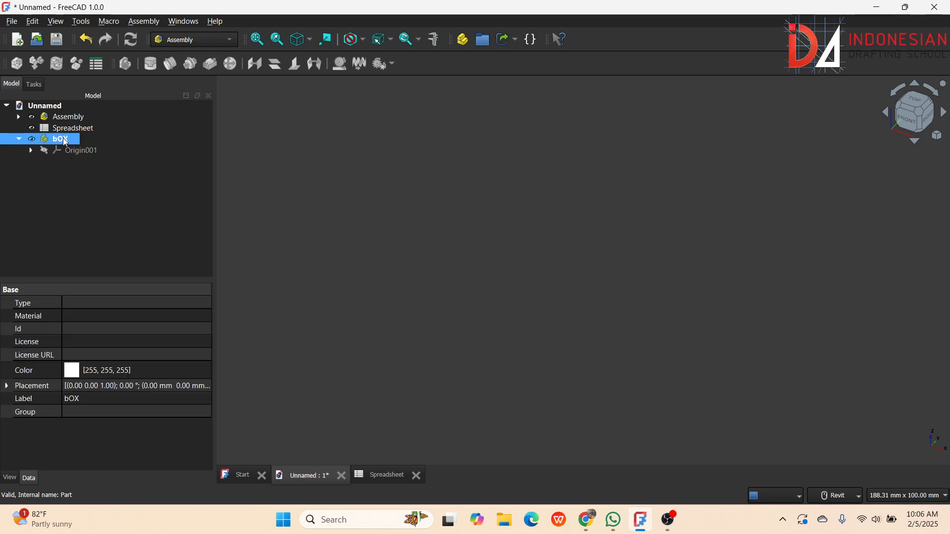
click(66, 140)
click(65, 140)
key(BackSpace)
key(BackSpace)
key(BackSpace)
text(kOTAK)
key(Return)
click(71, 139)
text(Kotak)
key(Return)
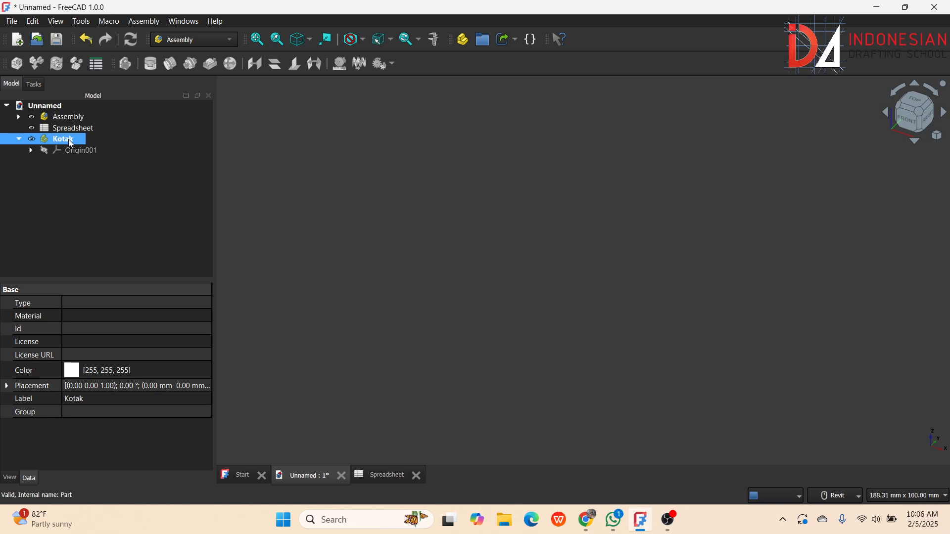
click(76, 193)
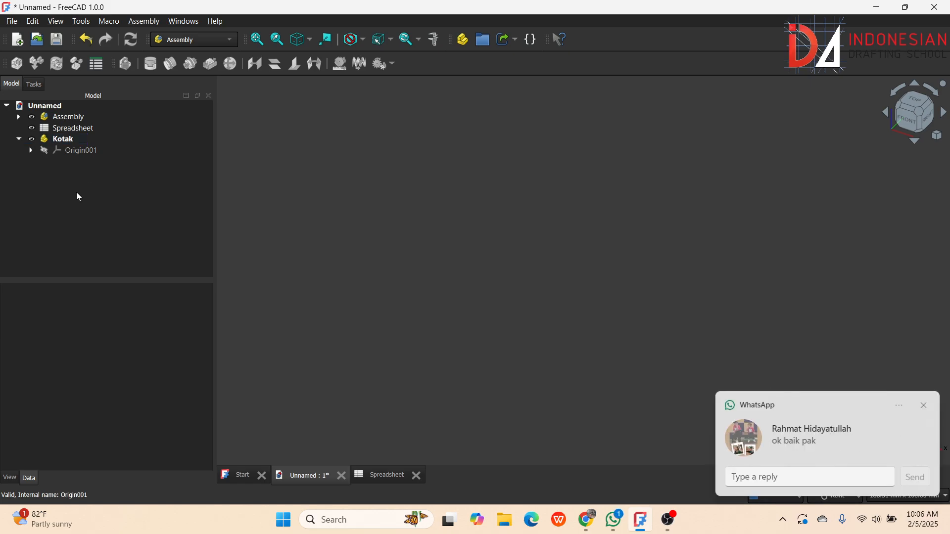
Step: Switch to the Part Design workbench and create a new body, dismissing the incoming message notifications
click(925, 405)
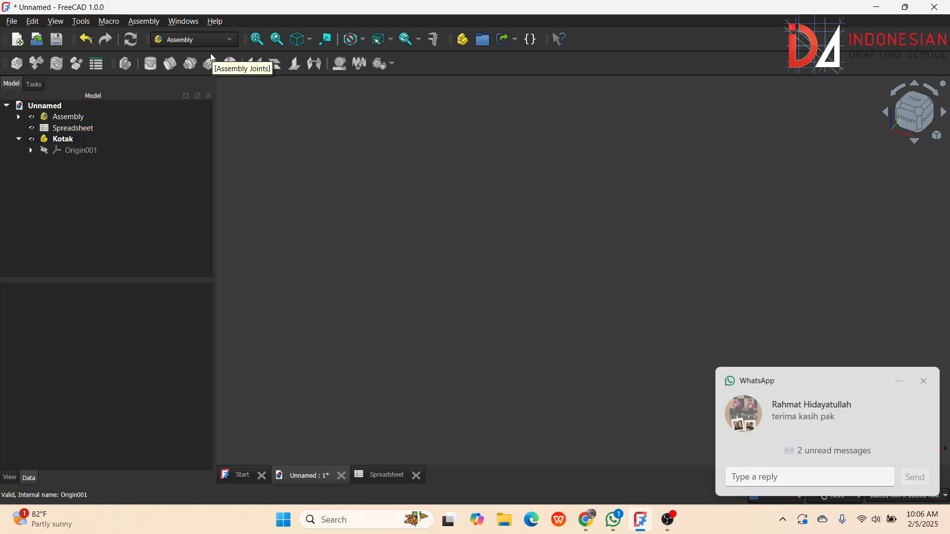
click(924, 383)
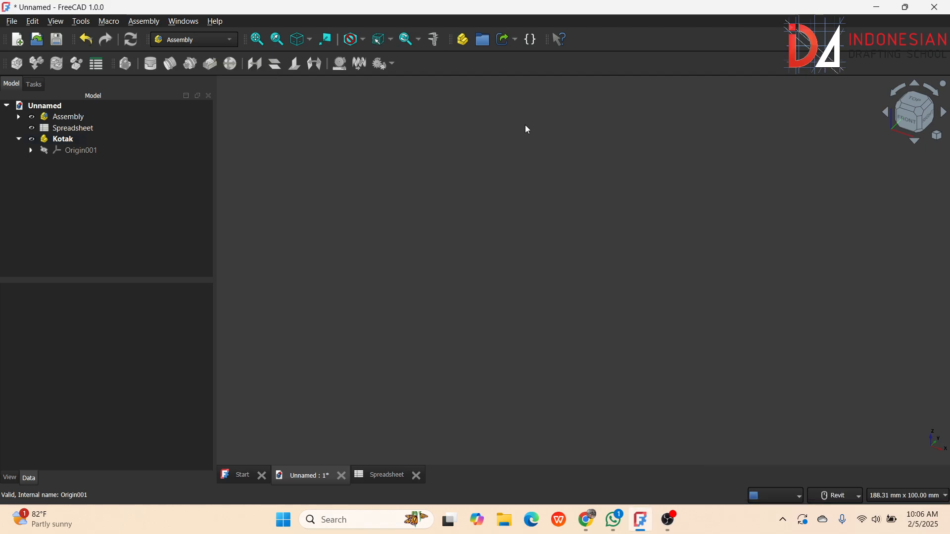
click(202, 49)
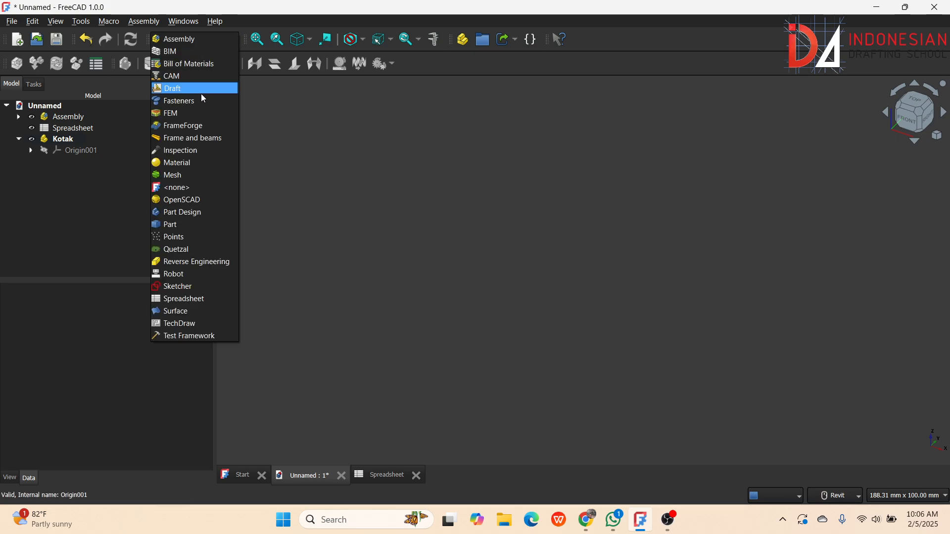
click(214, 210)
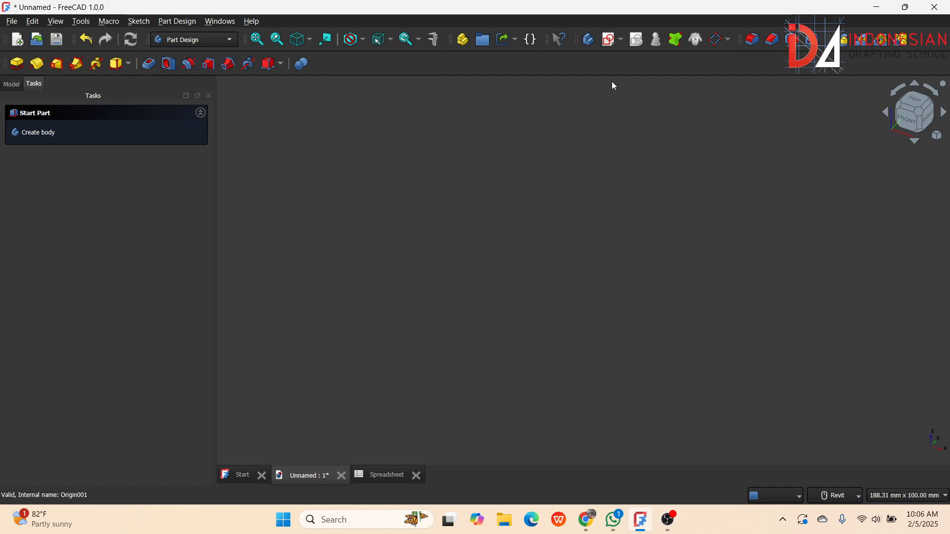
click(589, 40)
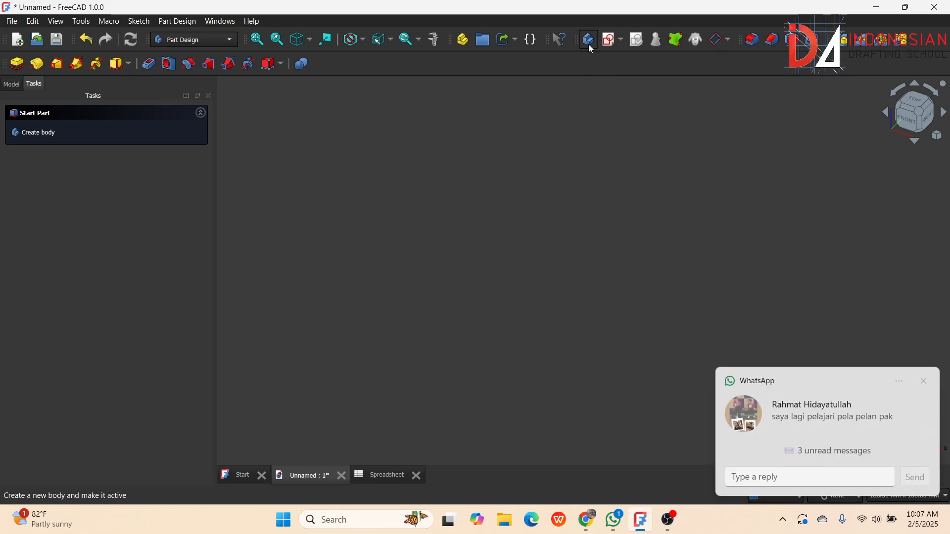
click(925, 381)
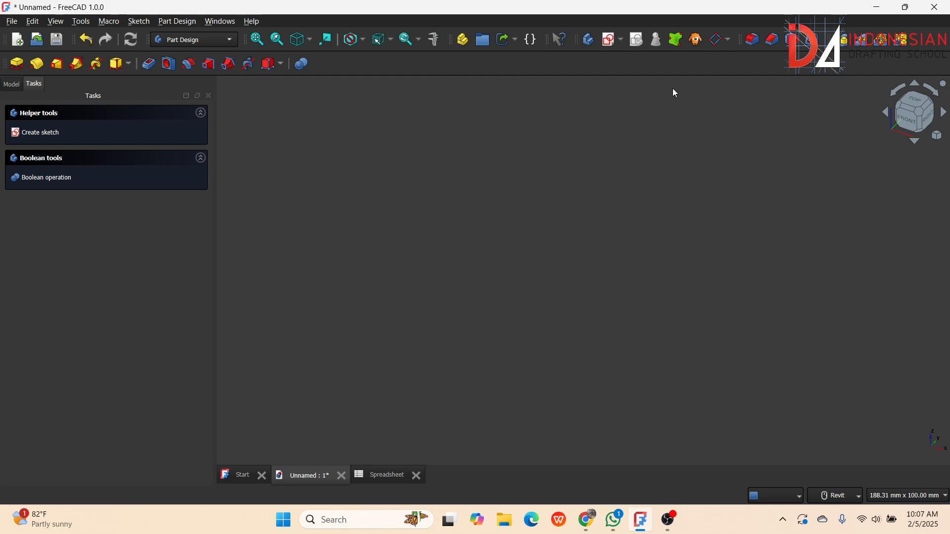
Step: Create a sketch on the XY plane and draw a rectangle about 53 by 34 mm with one corner at the origin
click(54, 134)
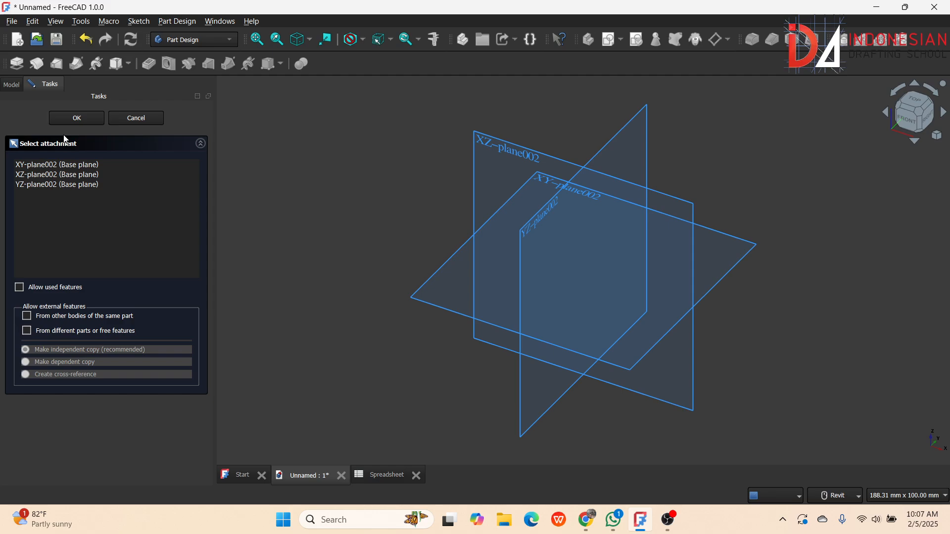
click(740, 239)
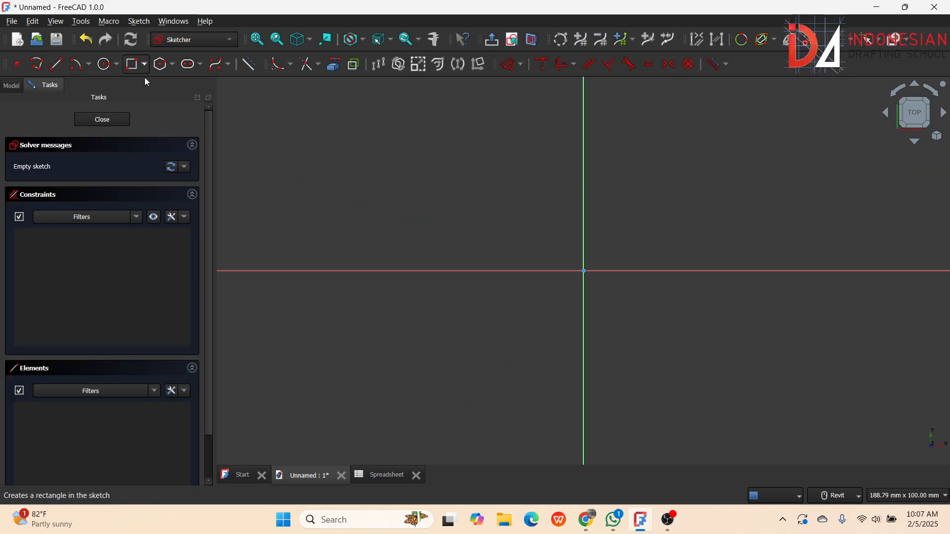
click(133, 65)
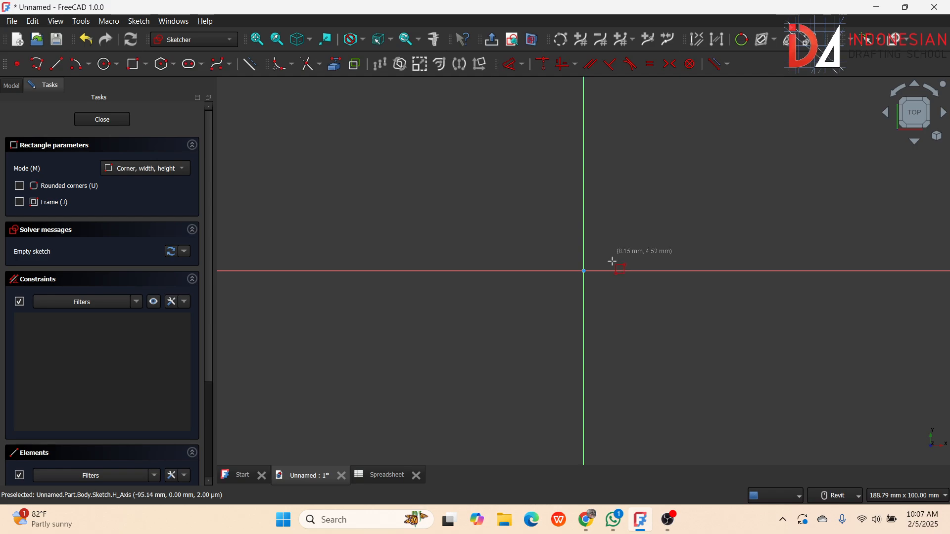
click(584, 271)
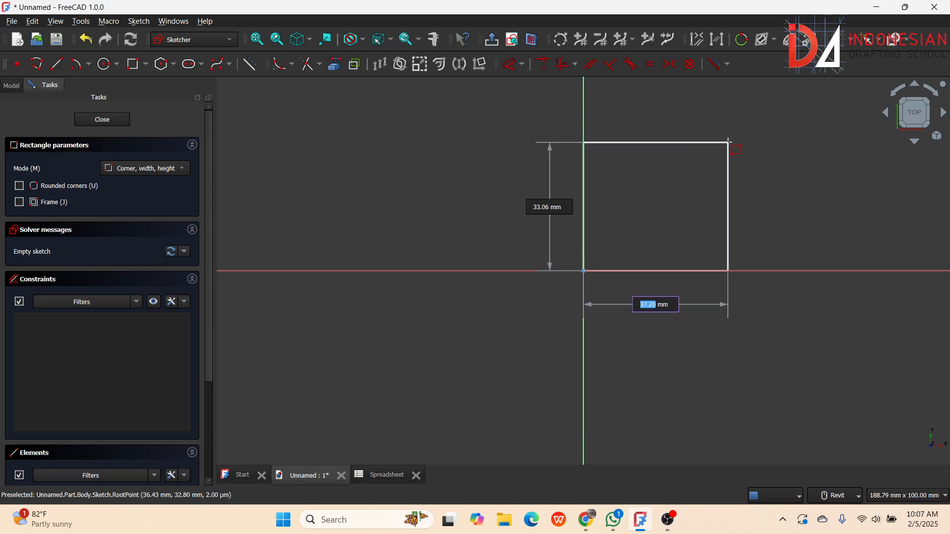
click(791, 140)
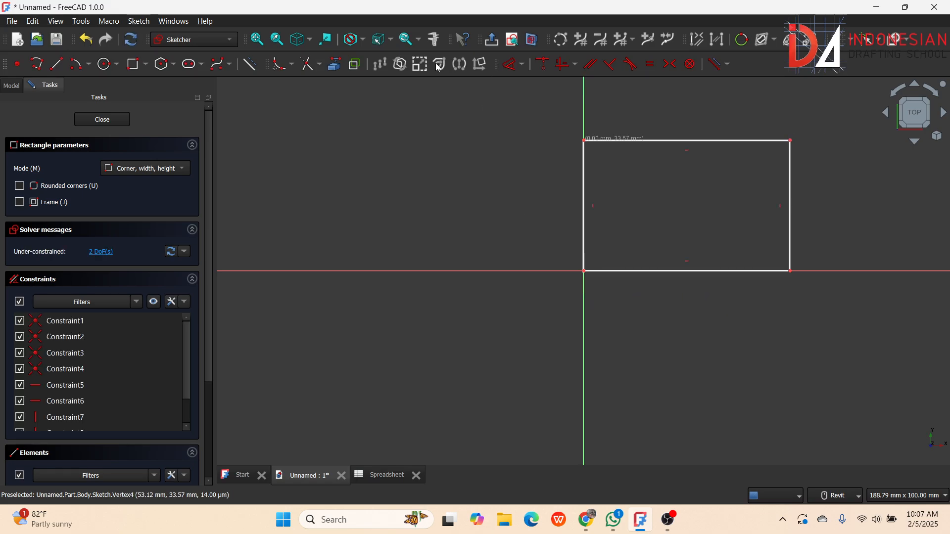
Step: Dimension the rectangle's lower horizontal edge and start its length expression with the <<Spreadsheet>> reference
click(517, 69)
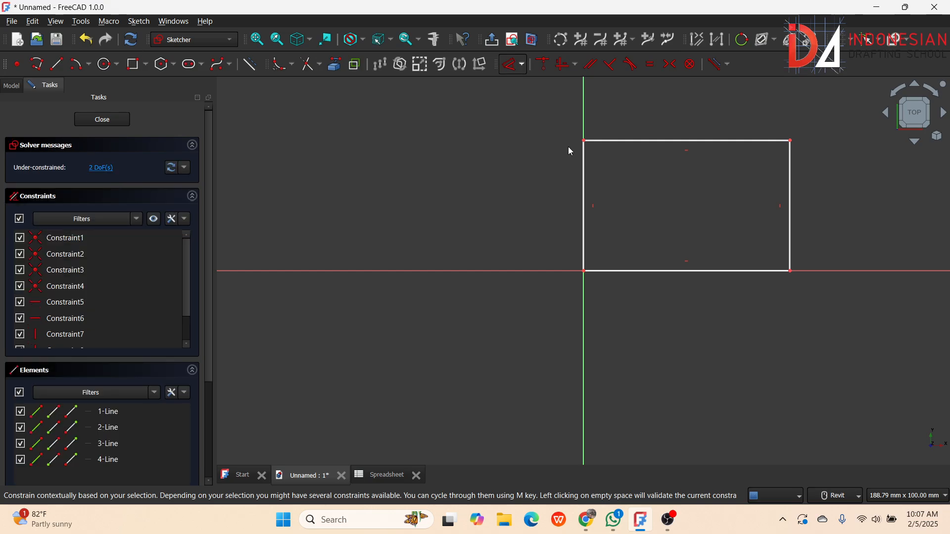
click(668, 283)
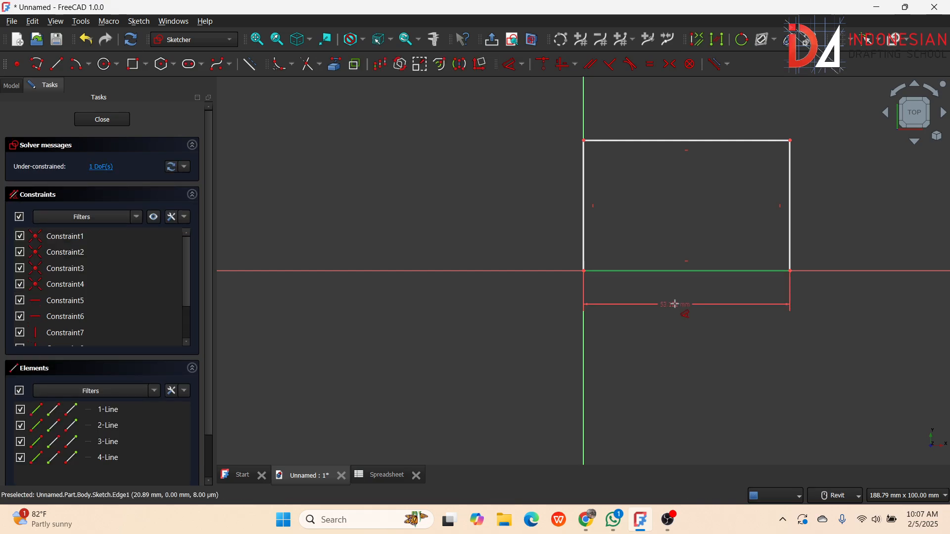
click(675, 305)
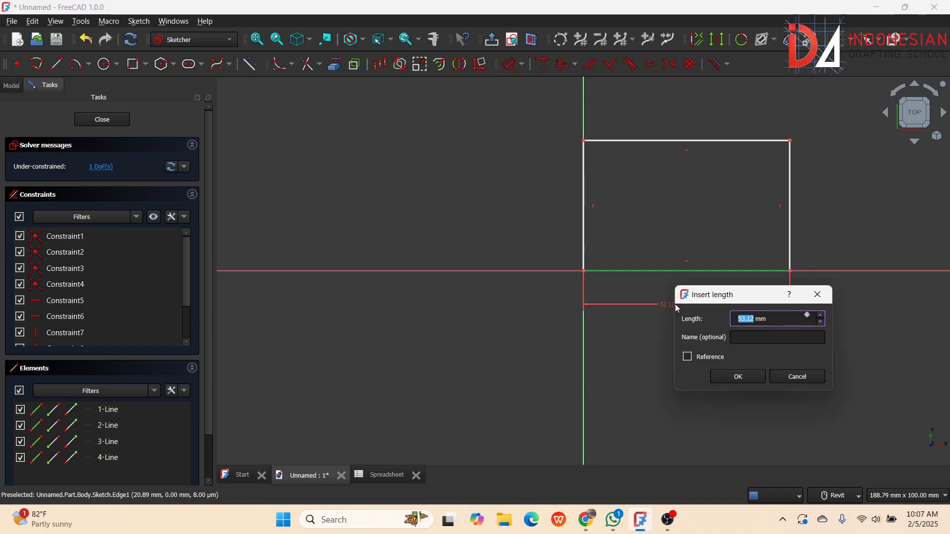
click(808, 316)
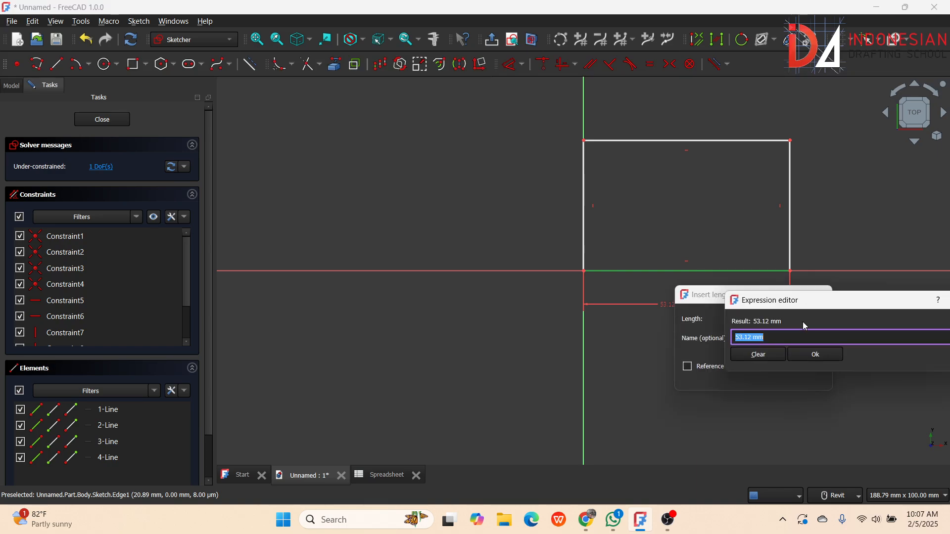
text(Sp)
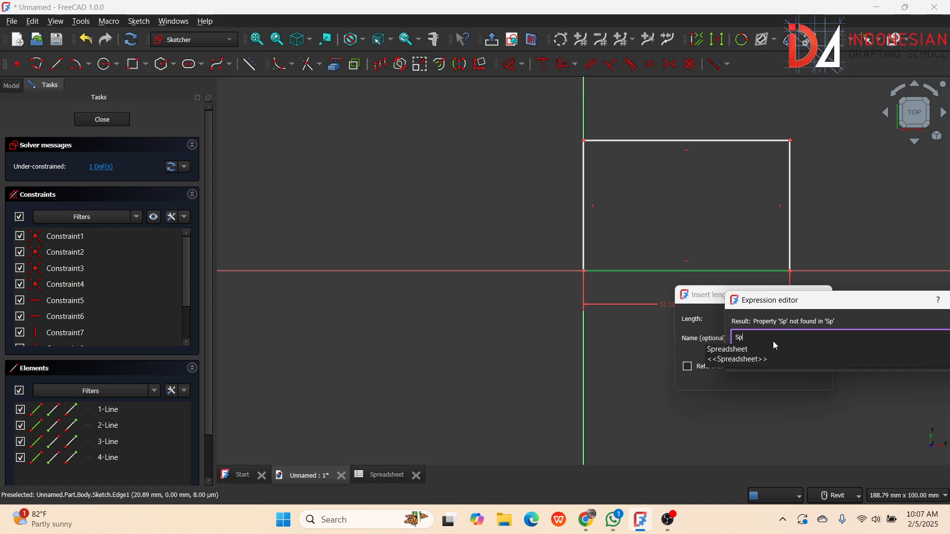
click(764, 360)
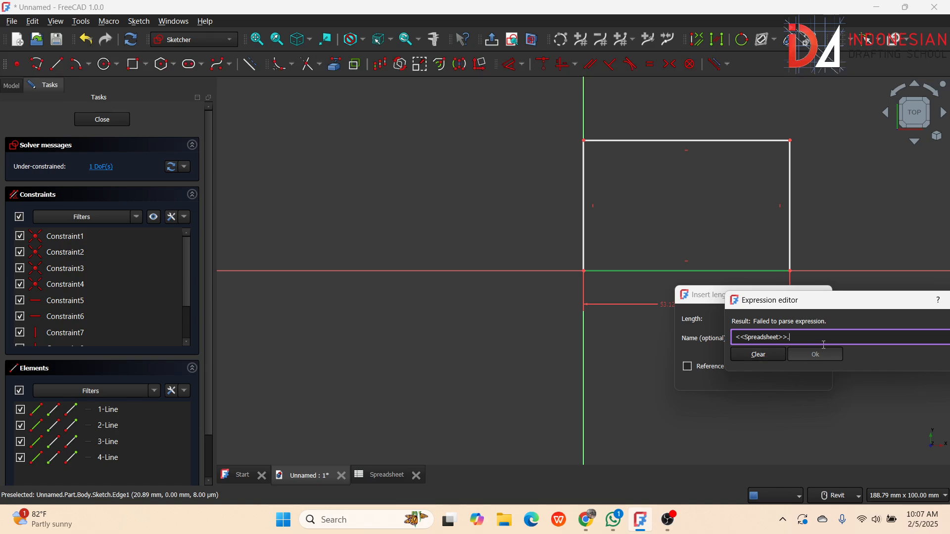
text(ml)
key(BackSpace)
key(BackSpace)
key(BackSpace)
key(BackSpace)
key(super+plus)
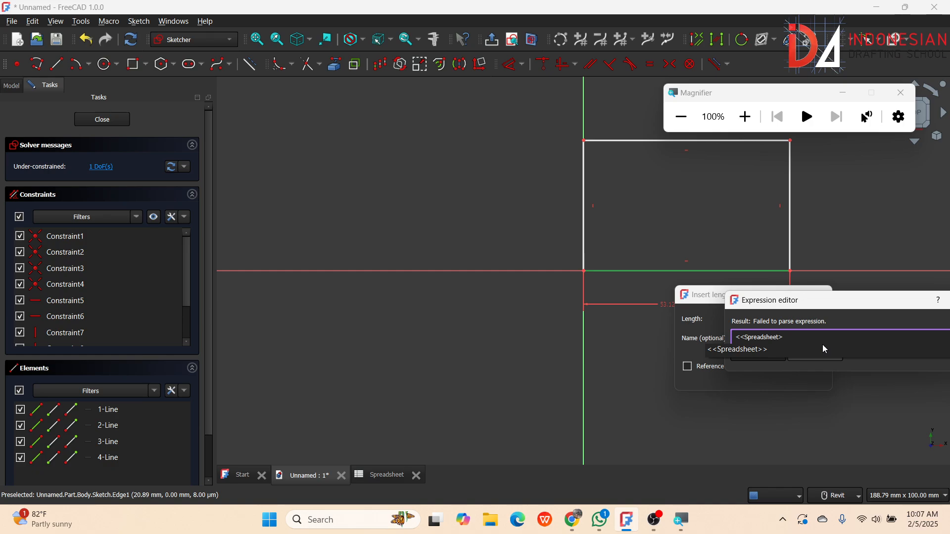
text(.ML)
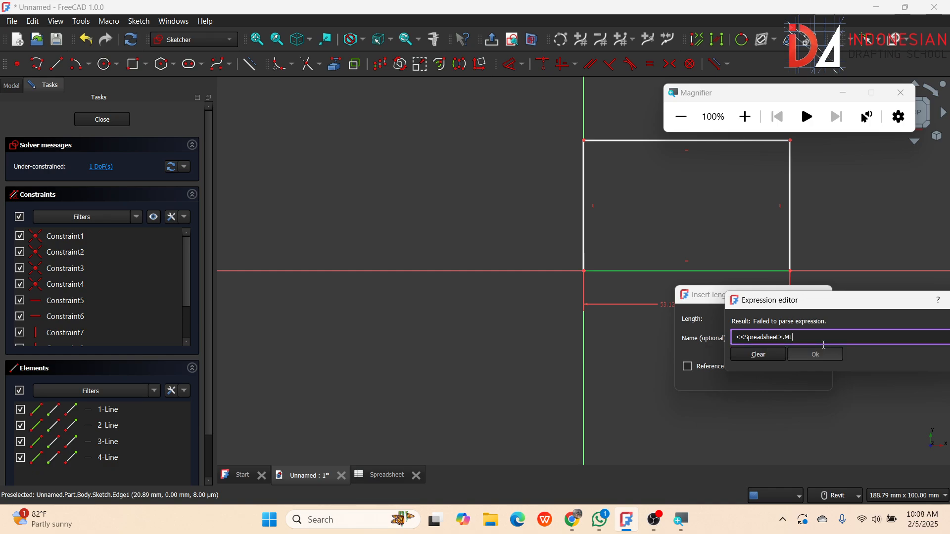
key(super+plus)
key(super+plus)
key(super+plus)
key(BackSpace)
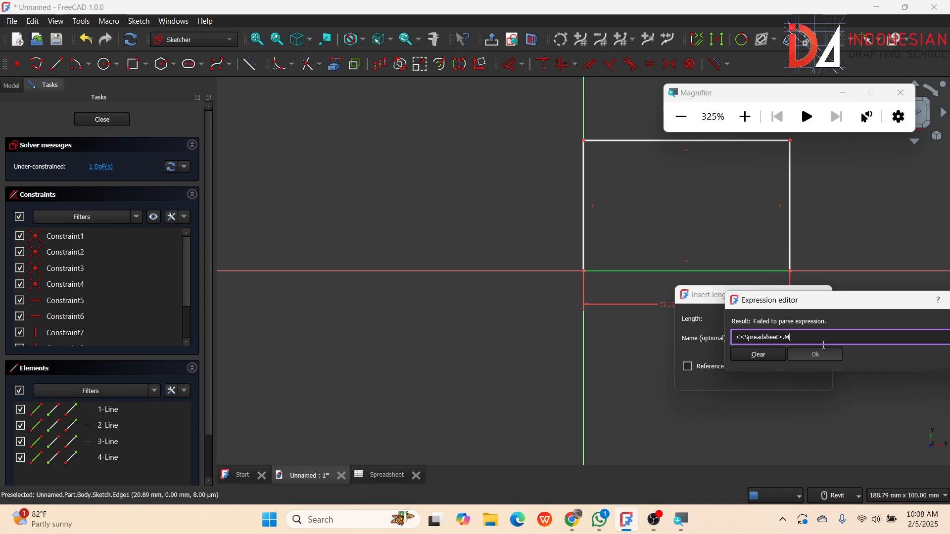
key(BackSpace)
key(BackSpace)
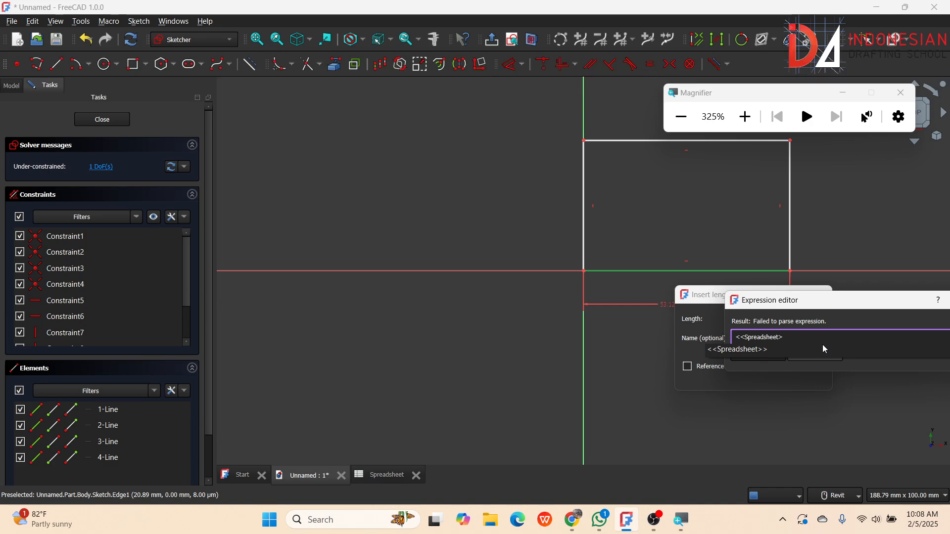
text(.M)
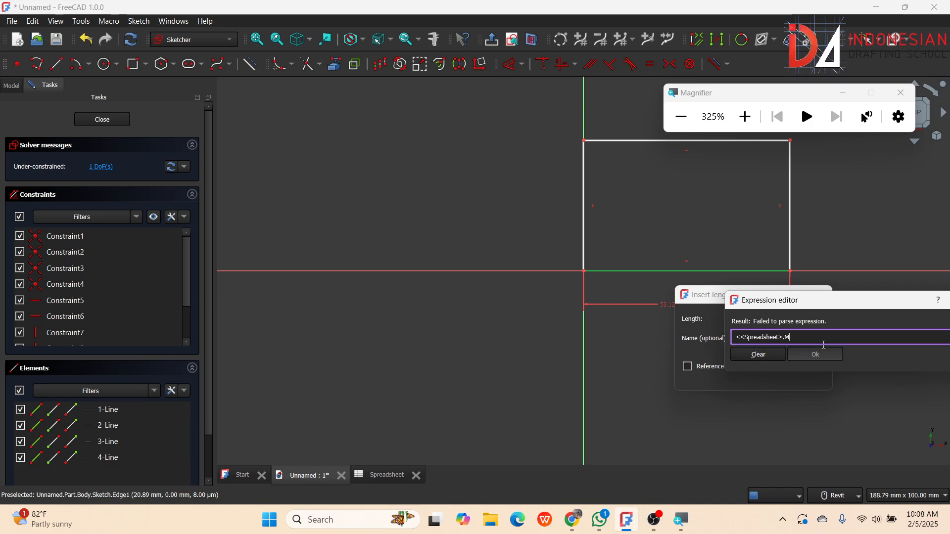
text(L)
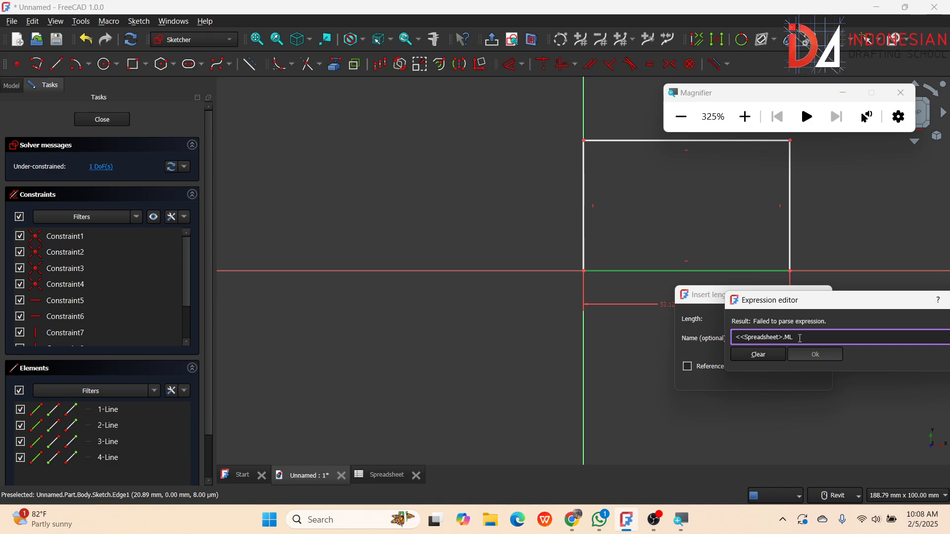
key(BackSpace)
key(BackSpace)
key(BackSpace)
key(BackSpace)
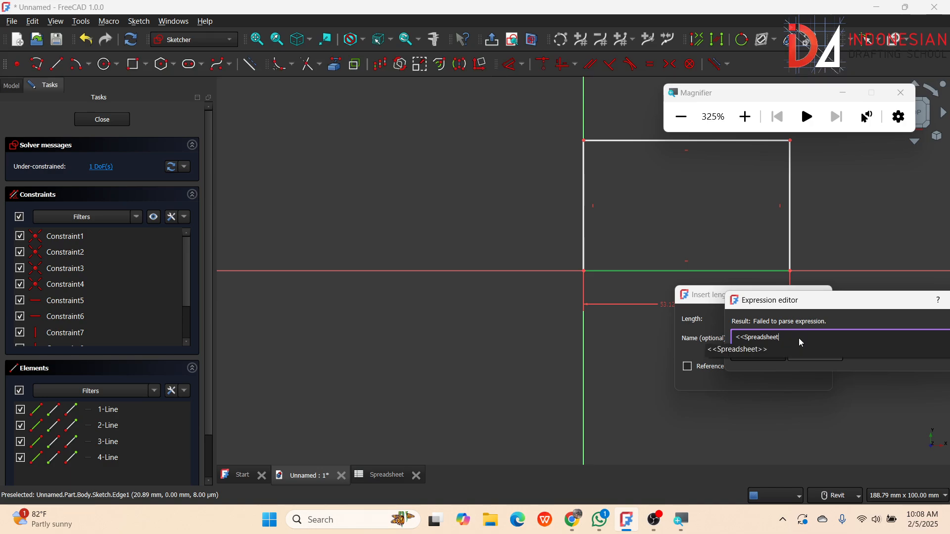
text(.)
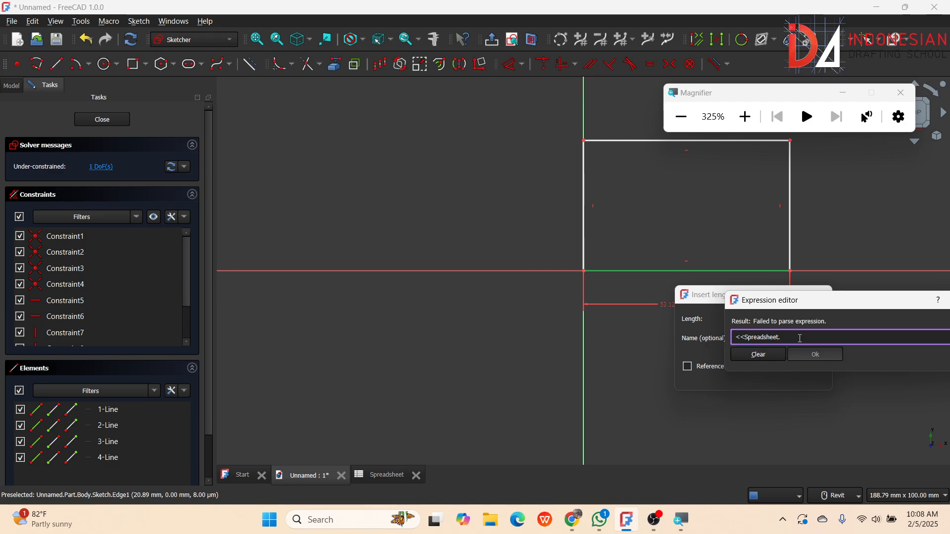
key(BackSpace)
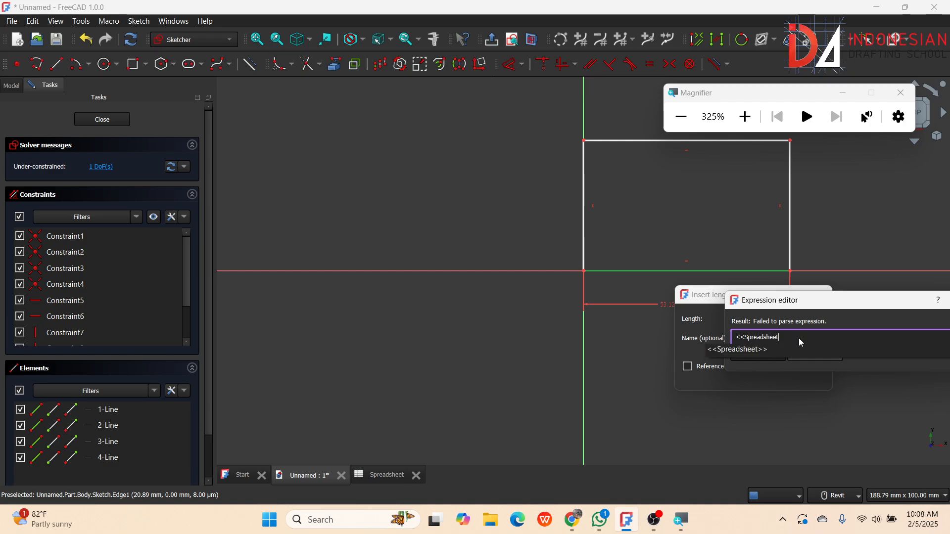
Step: Complete the lower edge's length expression as <<Spreadsheet>>.ML and apply the dimension
click(748, 351)
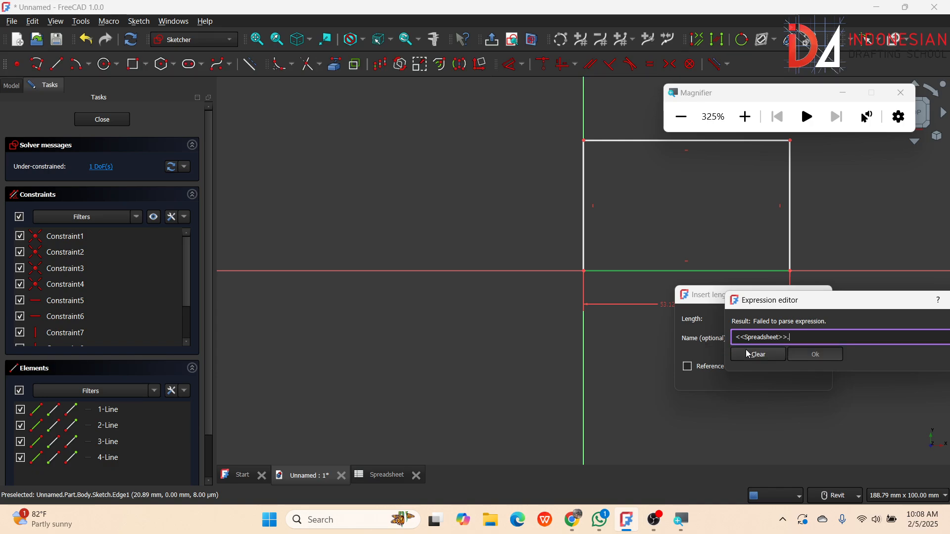
text(M)
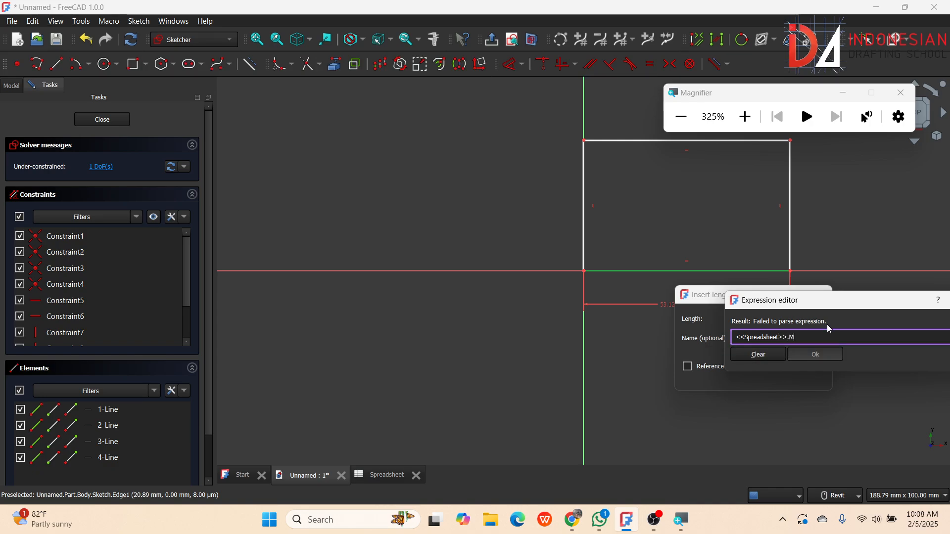
text(L)
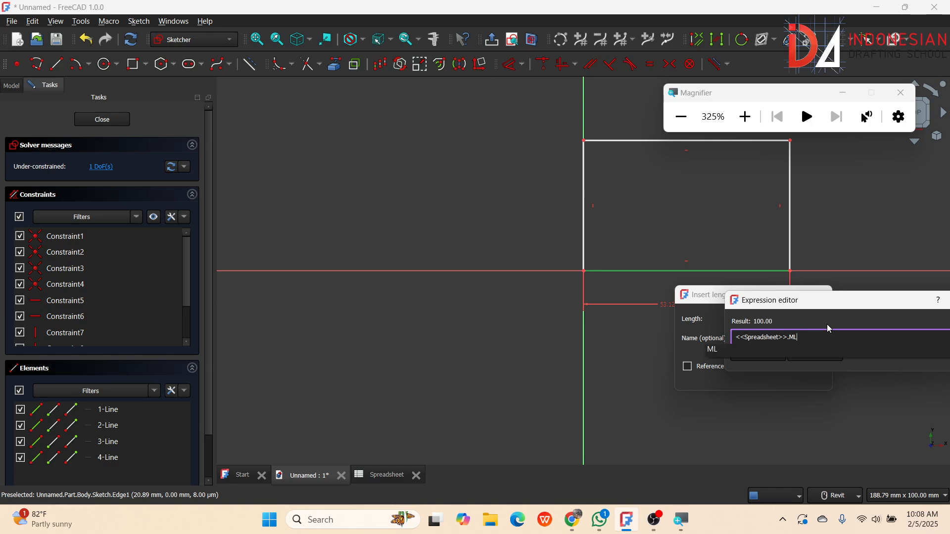
click(713, 350)
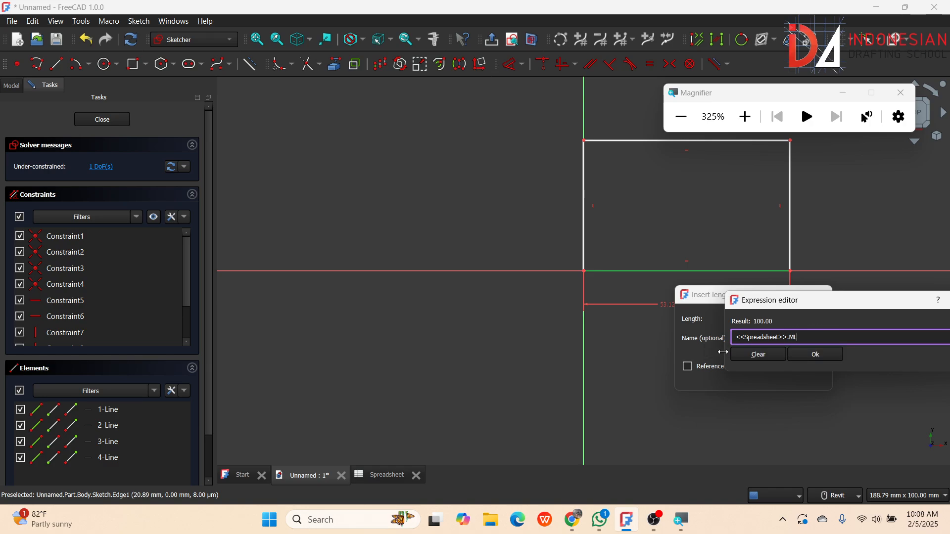
click(815, 354)
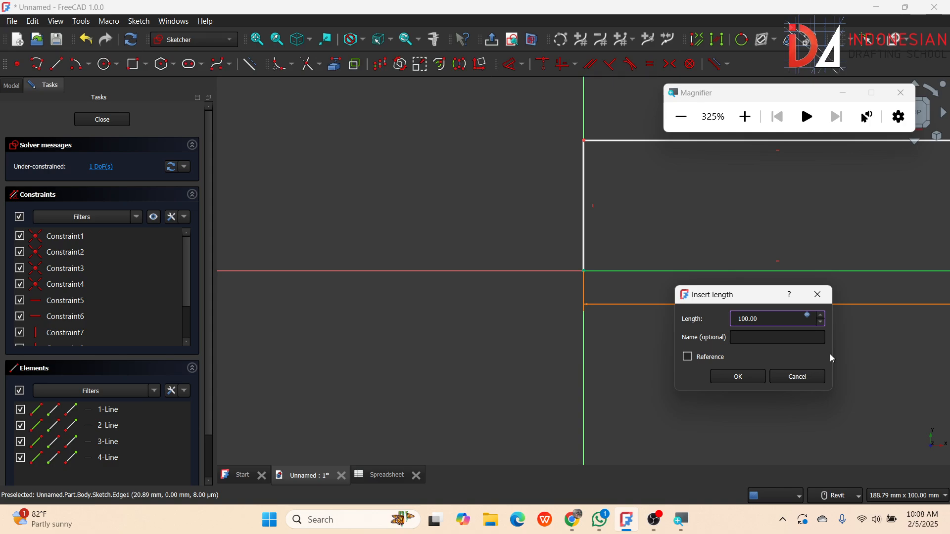
click(744, 375)
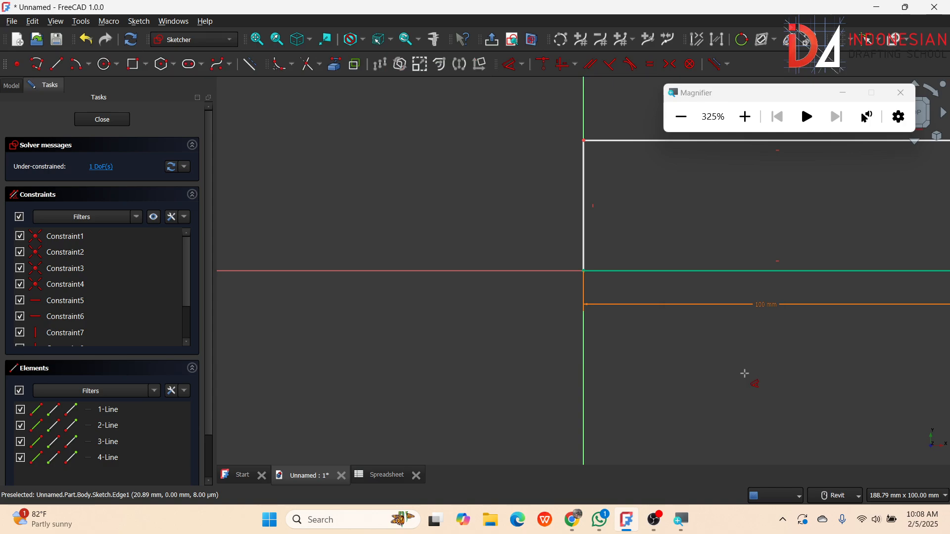
Step: Dimension the rectangle's vertical edge on the Y axis, driving its length with the expression <<Spreadsheet>>.MW
ctrl+alt+scroll(744, 373, down, 9)
click(585, 214)
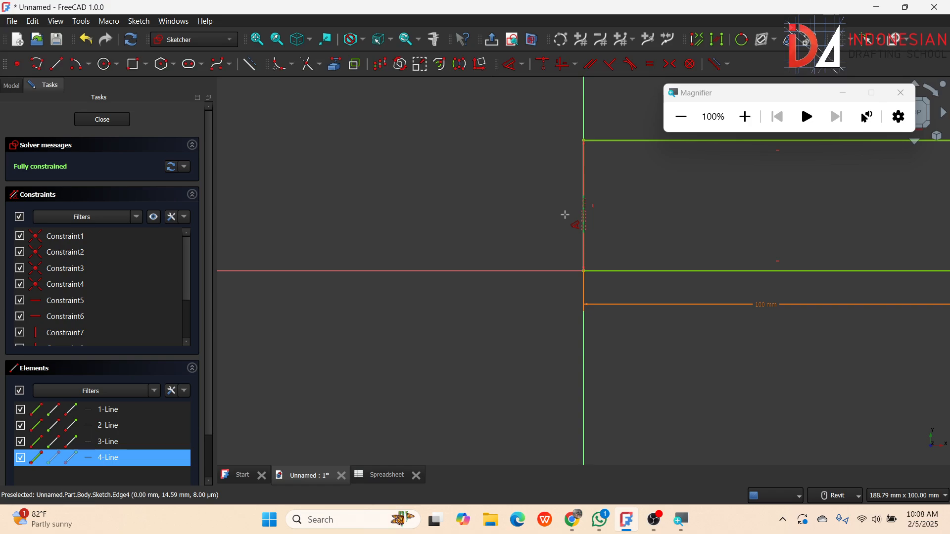
click(564, 215)
click(658, 221)
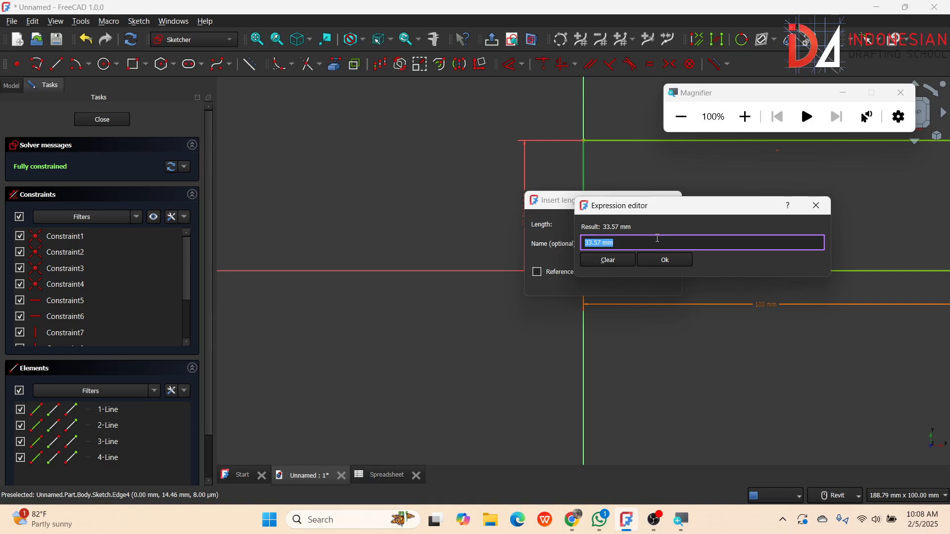
text(<<Spreadsheet>>.M)
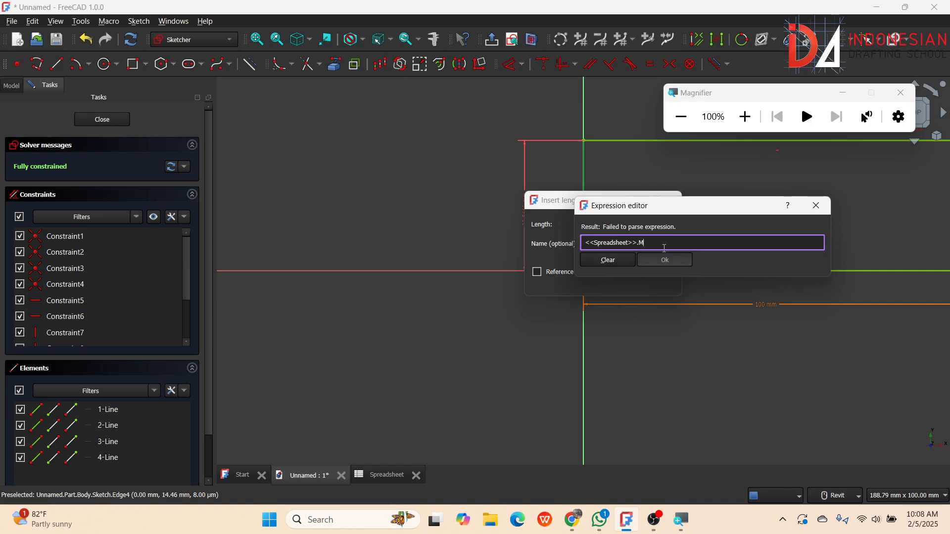
key(BackSpace)
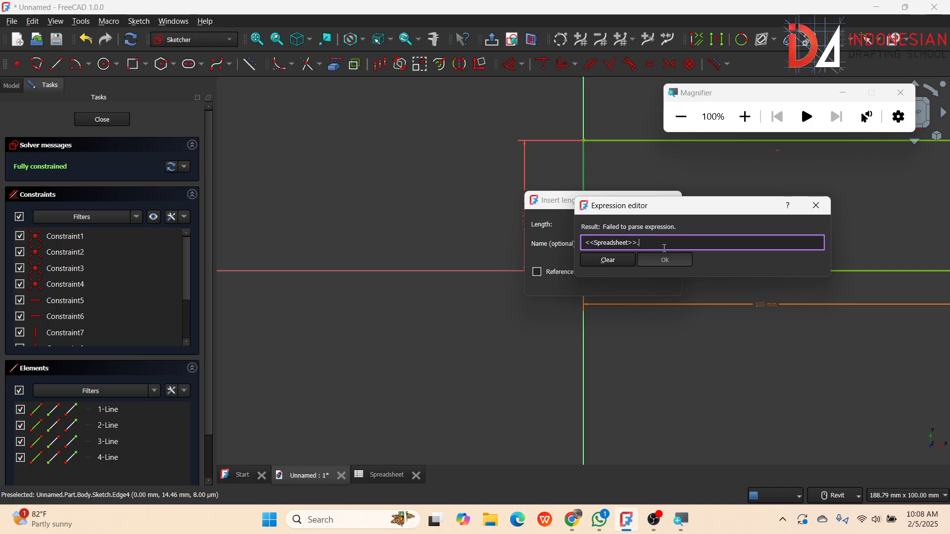
text(MW)
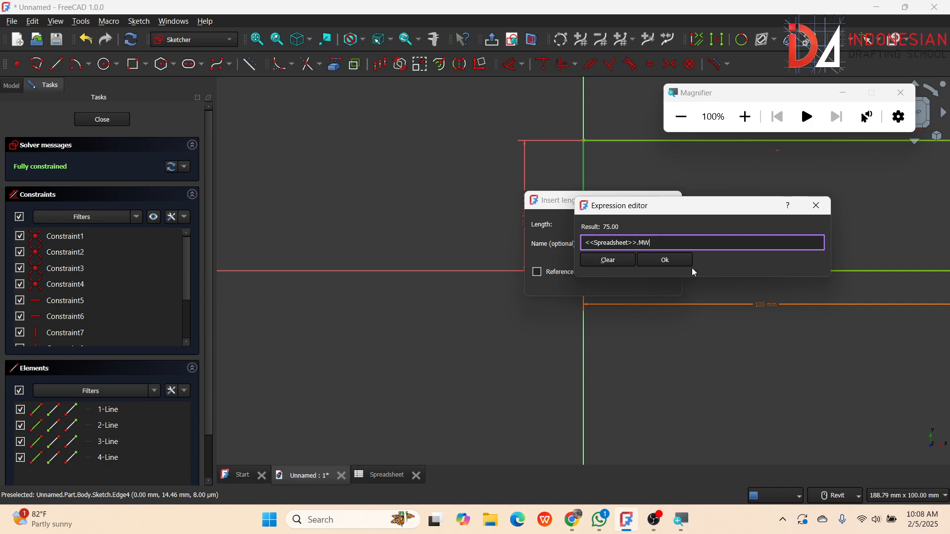
key(Return)
key(Return)
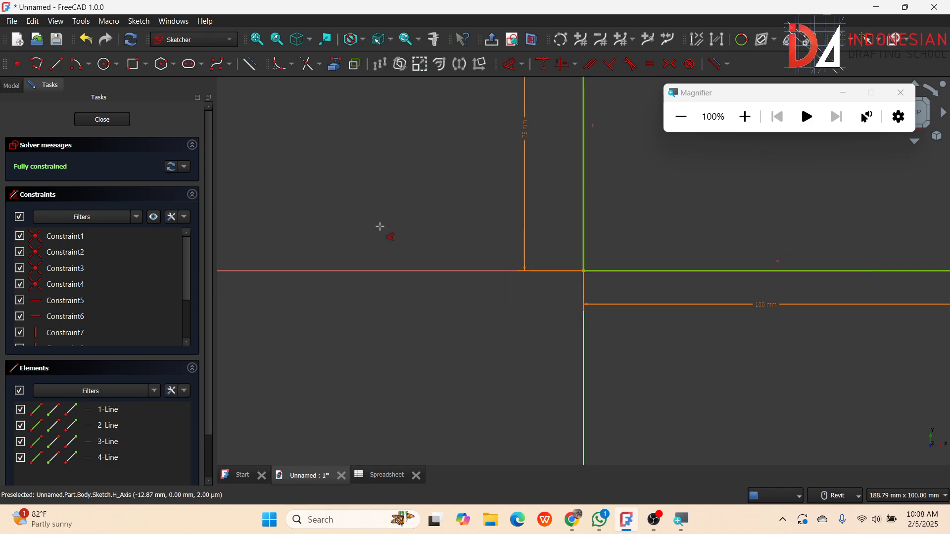
Step: Finish the rectangle sketch and close the Magnifier window
key(v)
key(f)
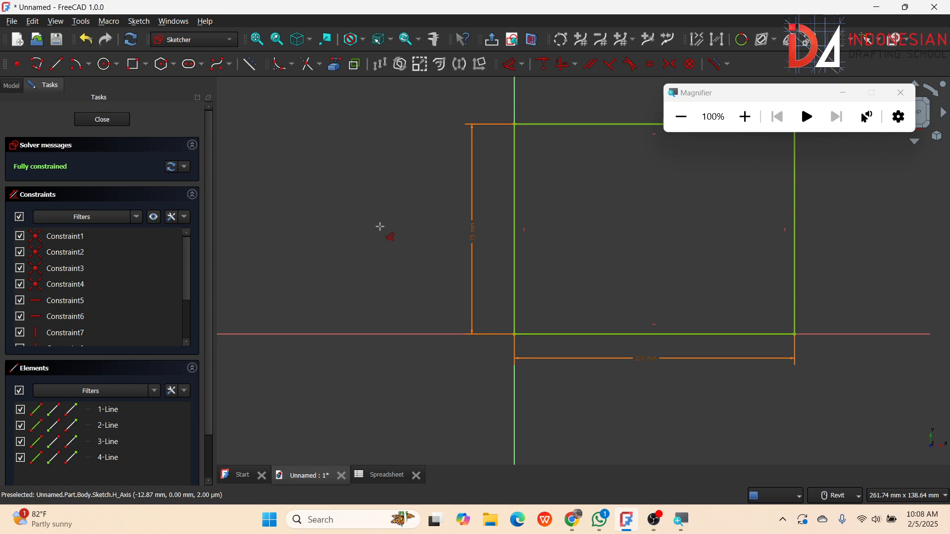
click(110, 123)
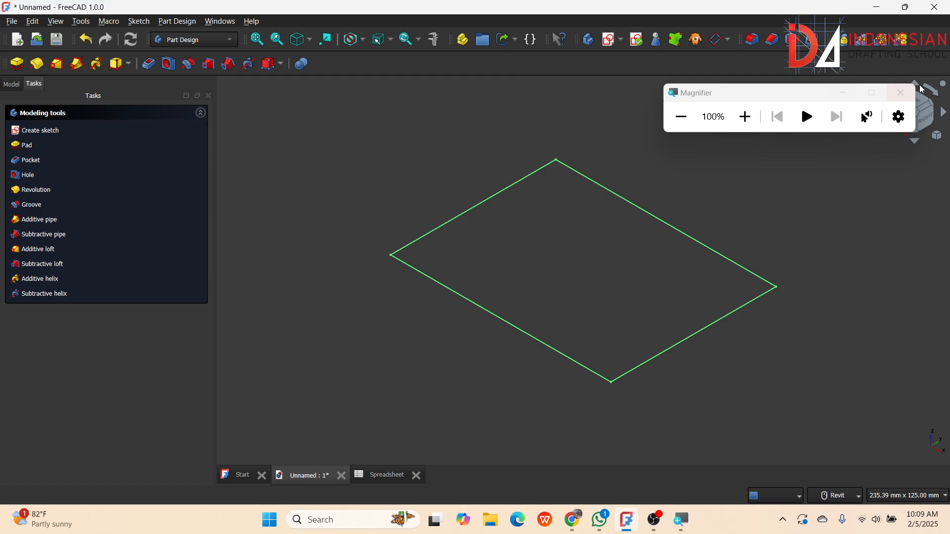
click(901, 93)
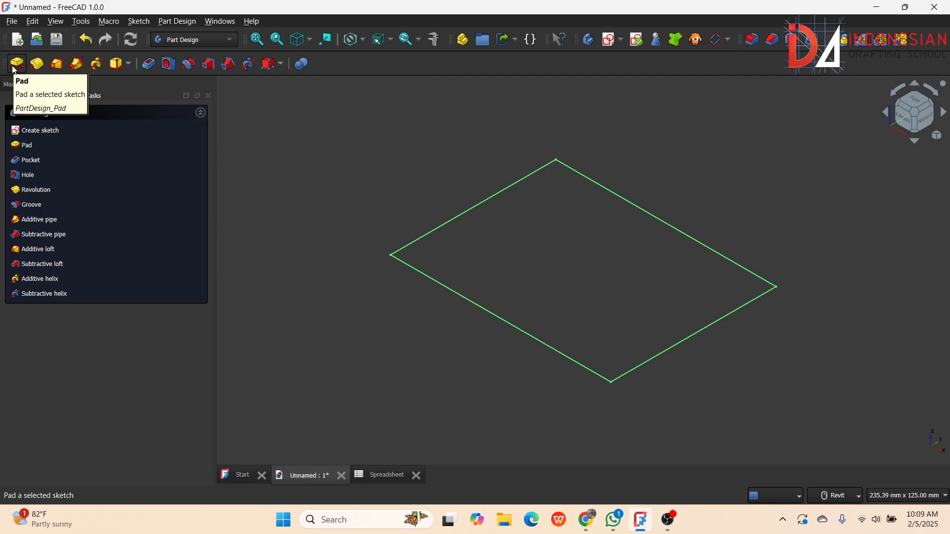
Step: Pad the rectangle sketch with its length driven by the expression <<Spreadsheet>>.MT
click(16, 66)
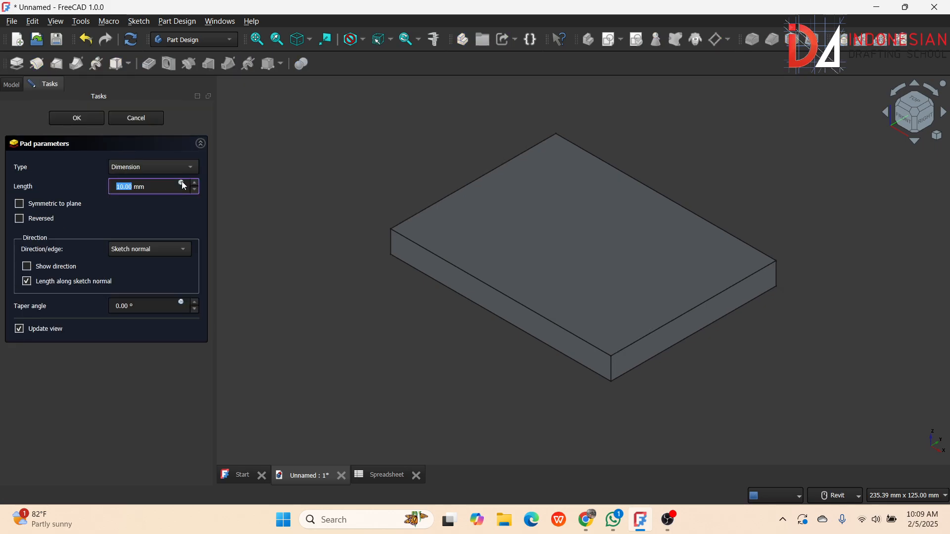
click(181, 183)
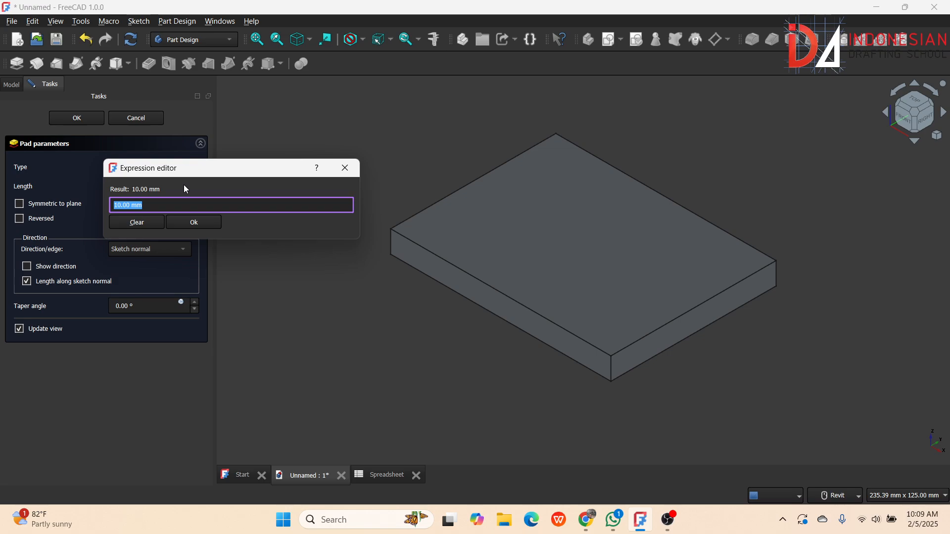
text(<<Spreadsheet>>.)
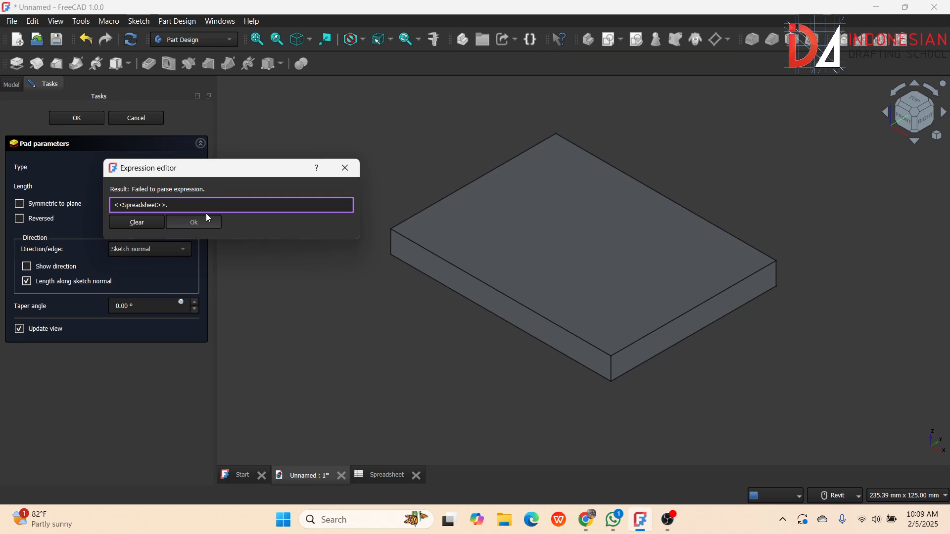
text(MT)
click(122, 221)
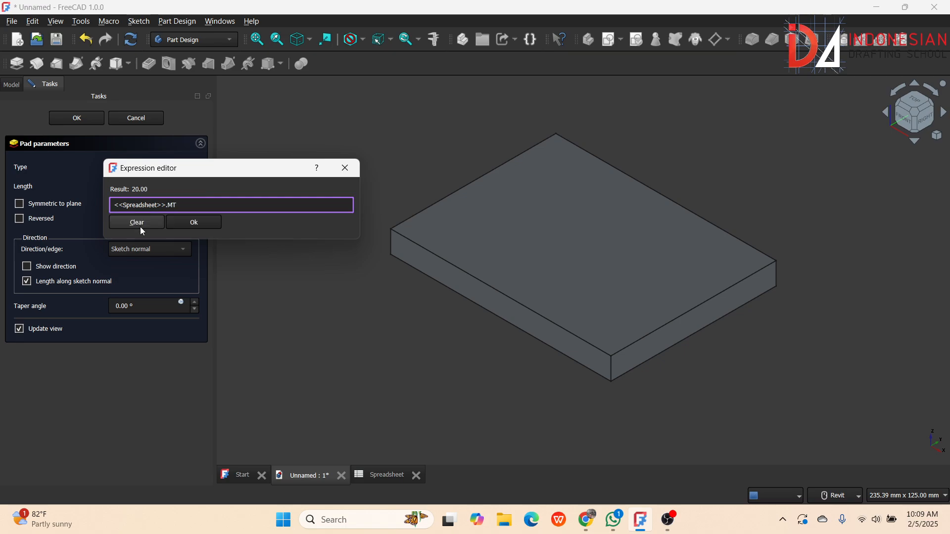
click(194, 223)
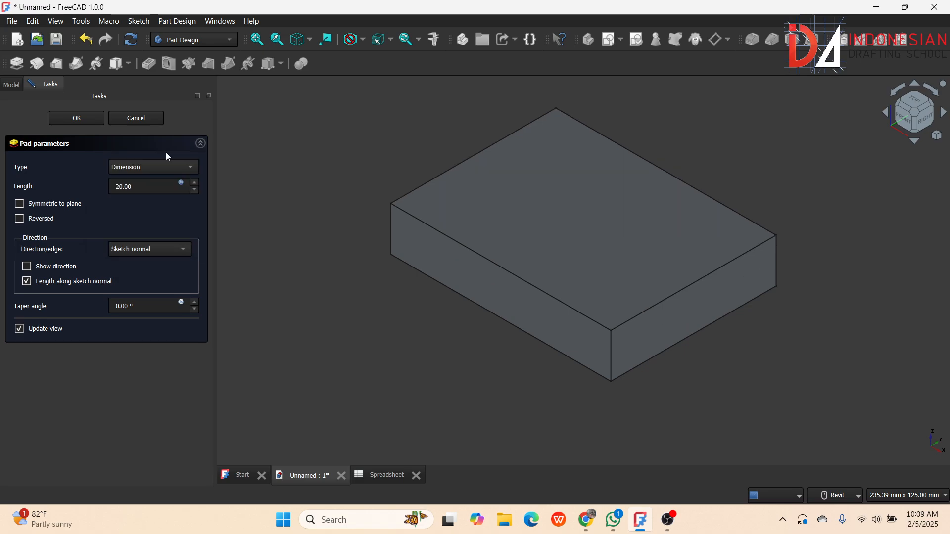
click(79, 119)
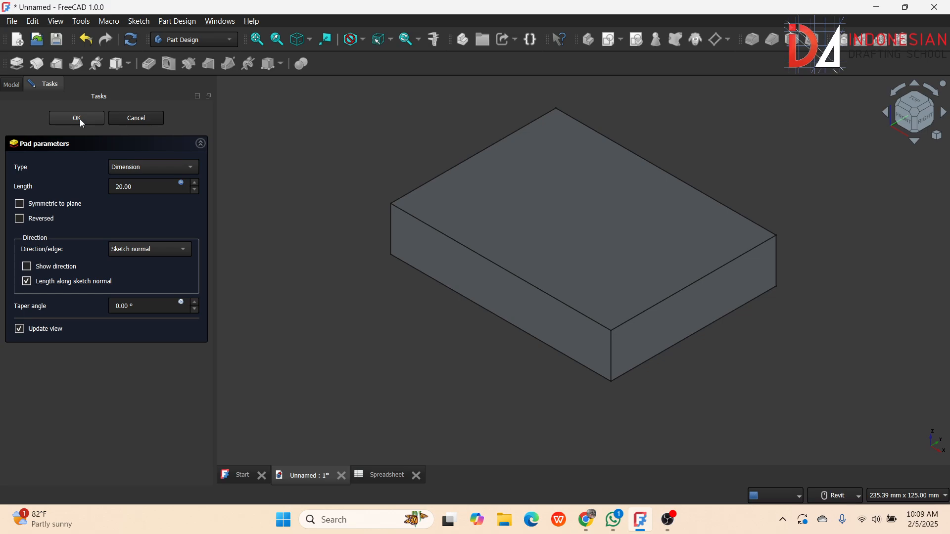
Step: Open the Spreadsheet object from the model tree and tile the document windows
click(12, 85)
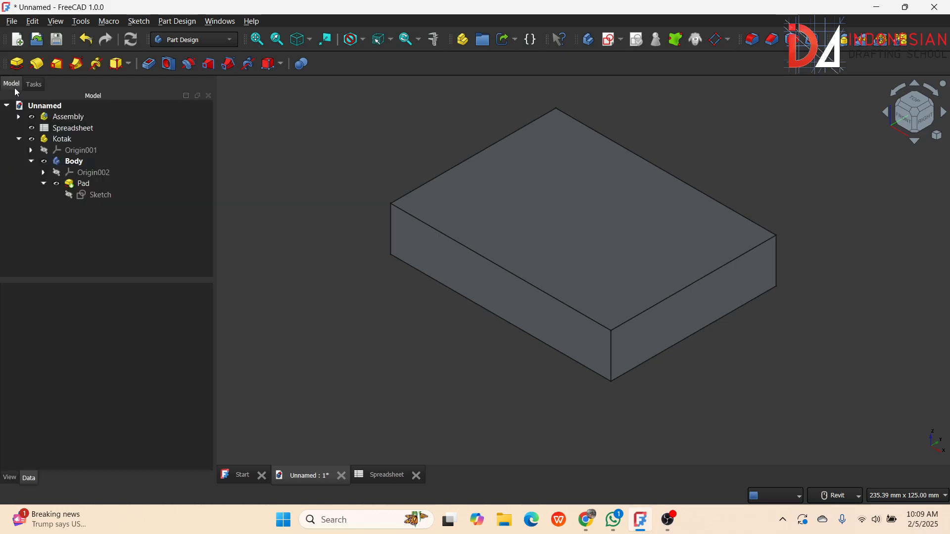
click(90, 169)
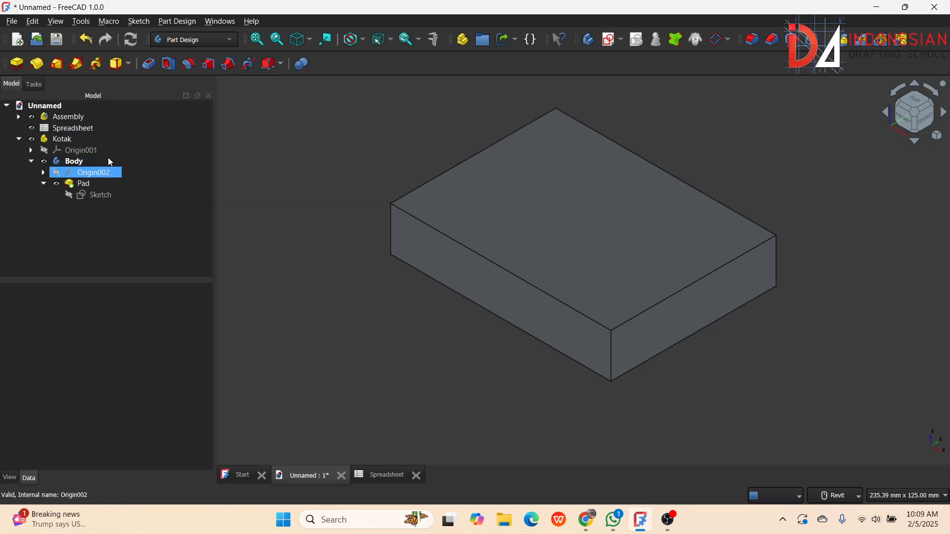
double_click(66, 128)
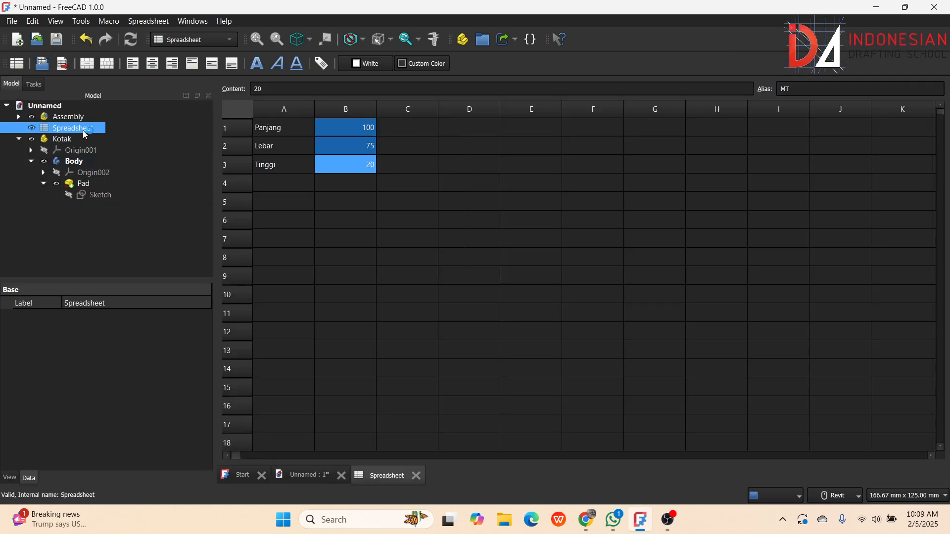
click(188, 22)
click(207, 65)
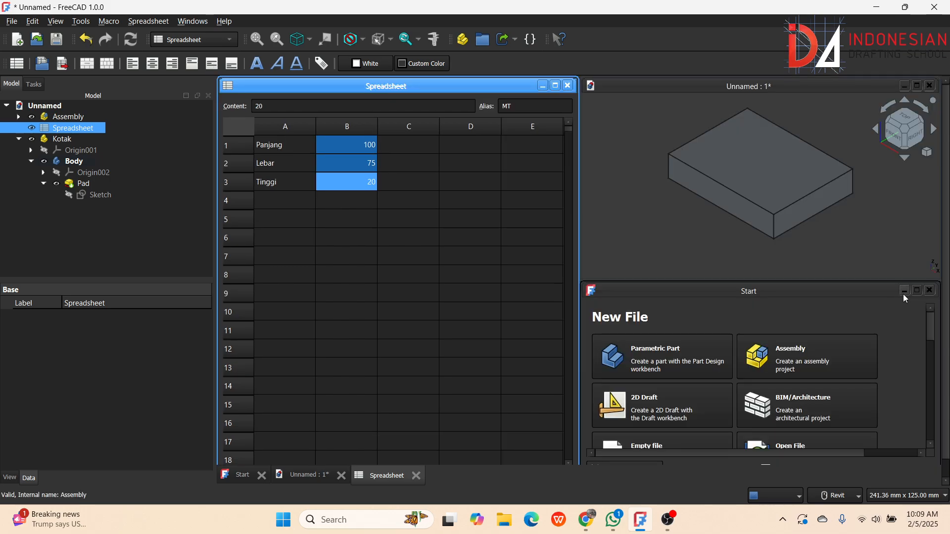
Step: Minimize the Start window and stretch the 3D model window to the full height beside the spreadsheet
click(905, 291)
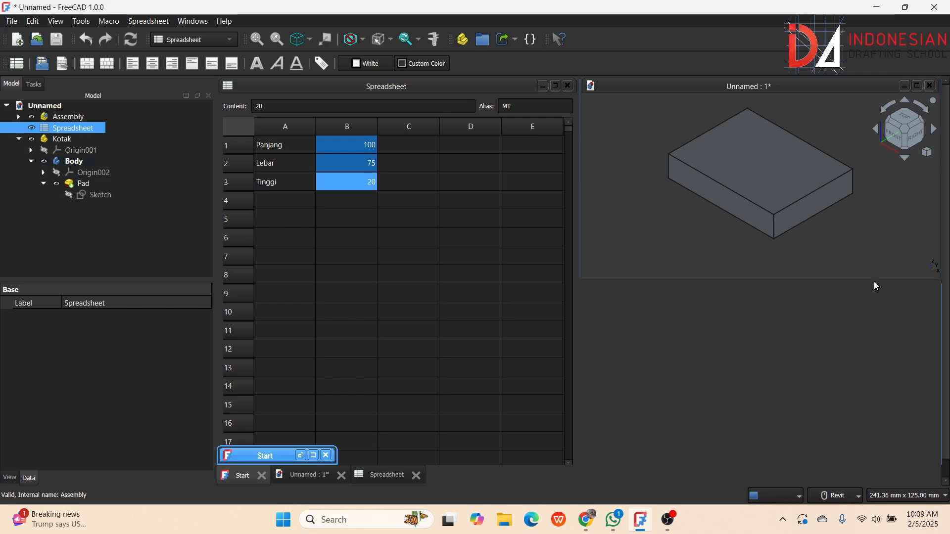
click(875, 286)
drag(875, 286, 866, 464)
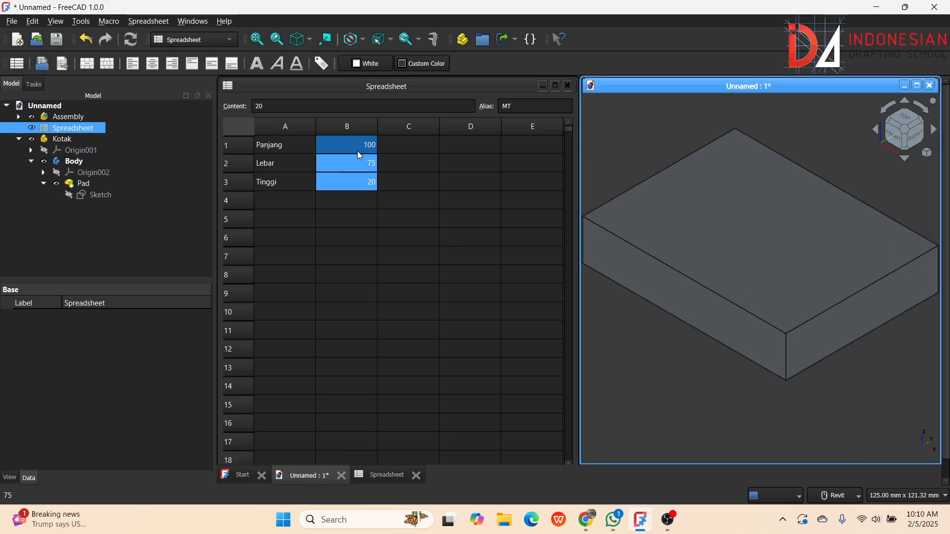
Step: Set the Panjang value in cell B1 to 50 and the Lebar value in B2 to 30
click(363, 149)
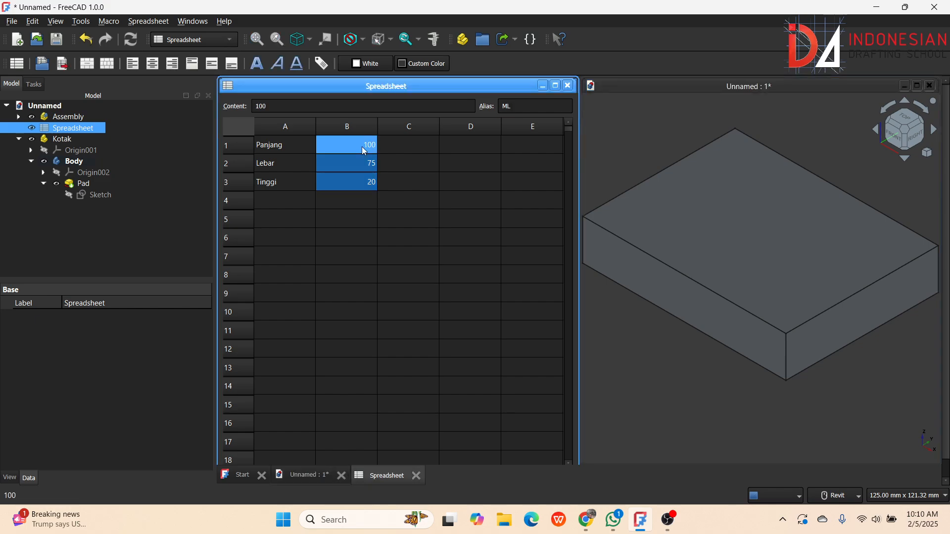
double_click(365, 150)
text(50)
key(Return)
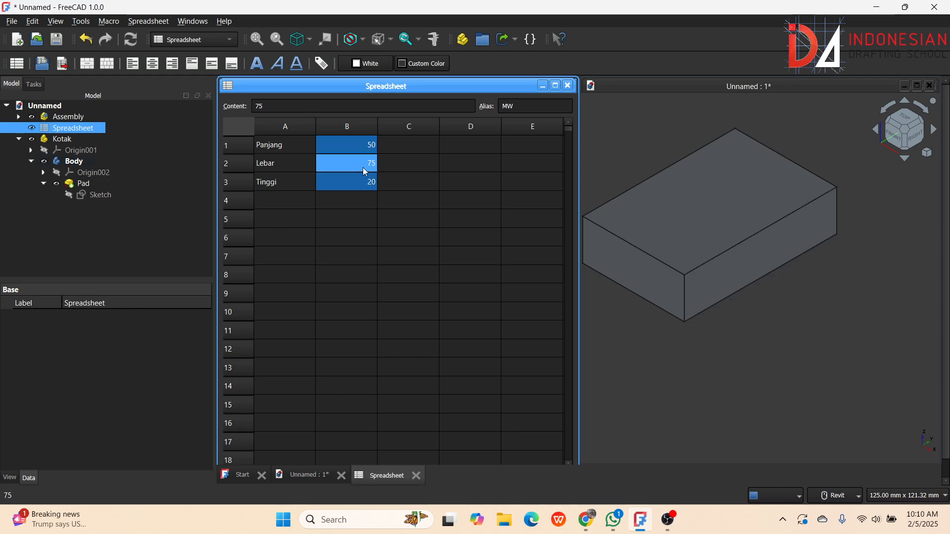
double_click(364, 167)
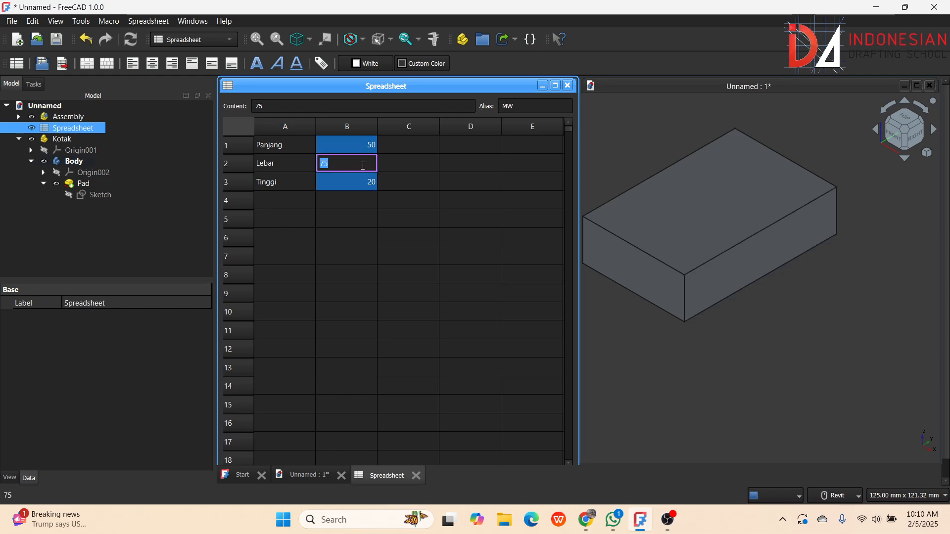
text(30)
key(Return)
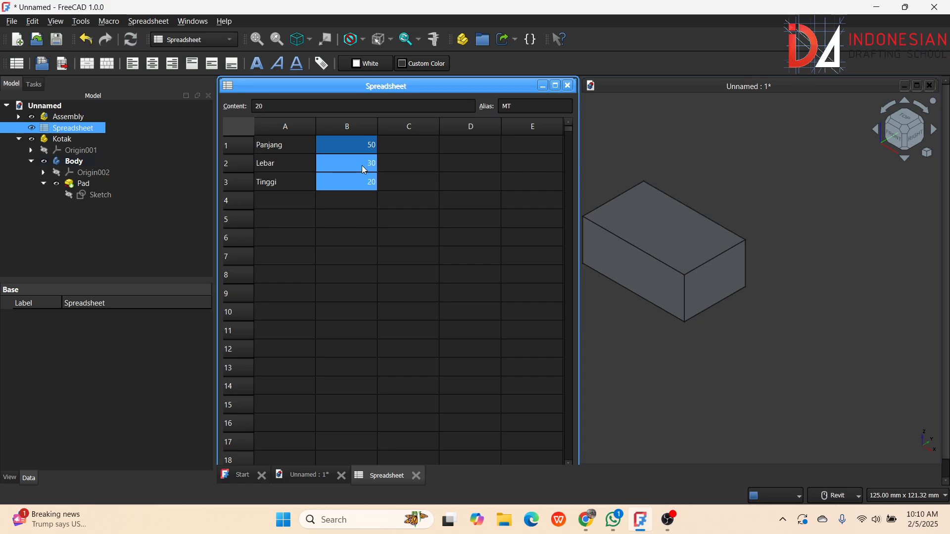
Step: Set the Tinggi value in cell B3 to 5 and inspect the resized block in the 3D view
double_click(365, 182)
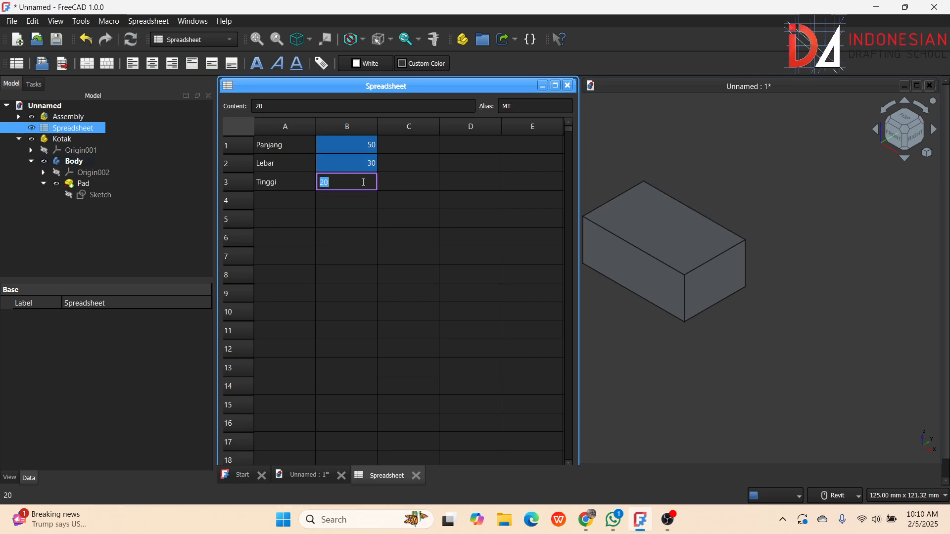
text(5)
drag(366, 200, 413, 201)
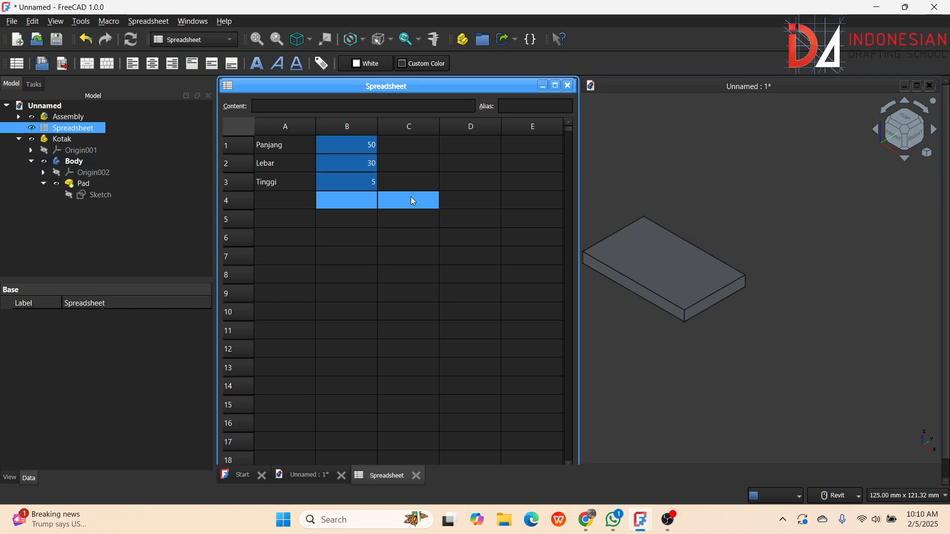
click(744, 398)
scroll(743, 398, up, 3)
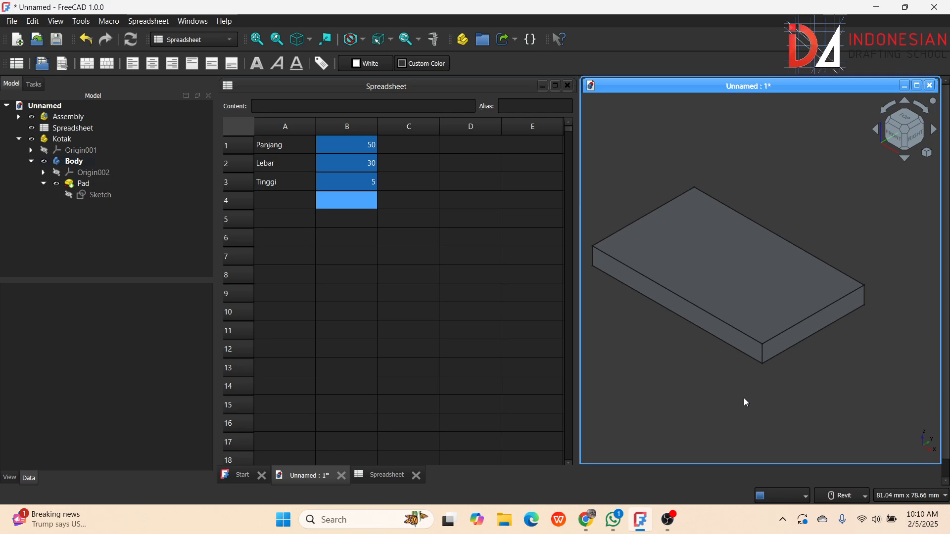
scroll(744, 398, up, 2)
click(348, 147)
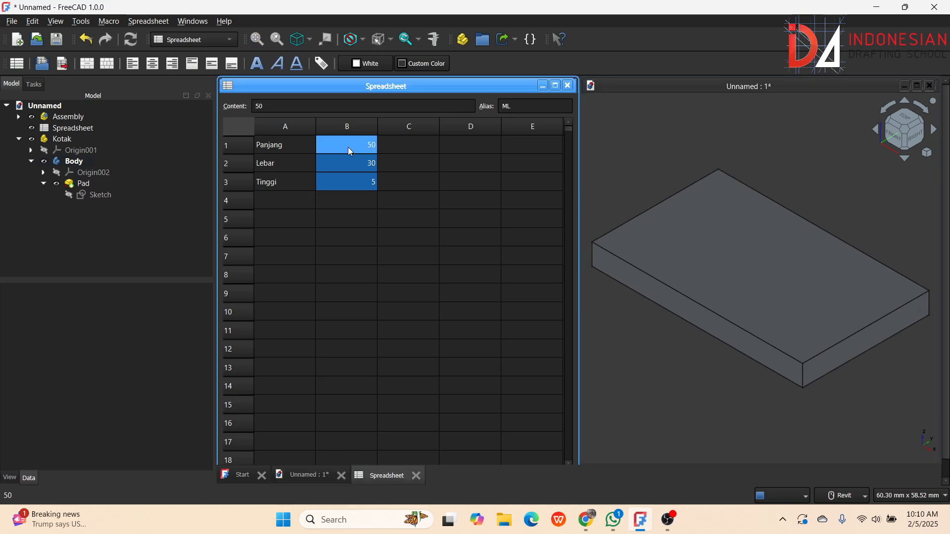